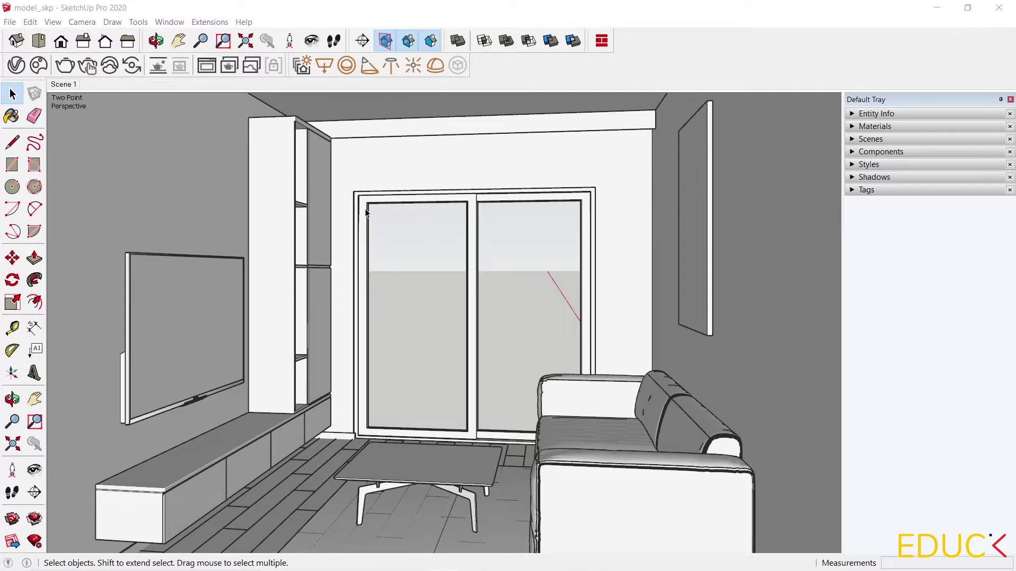
Turn on Material Override in the V-Ray render settings and start a test render of the living room
left_click(17, 65)
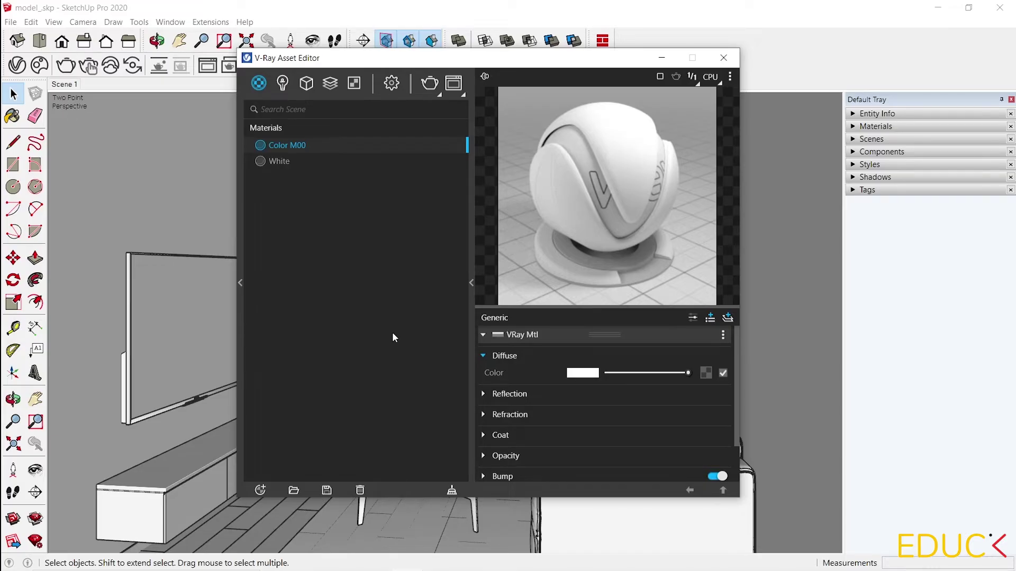
left_click(282, 83)
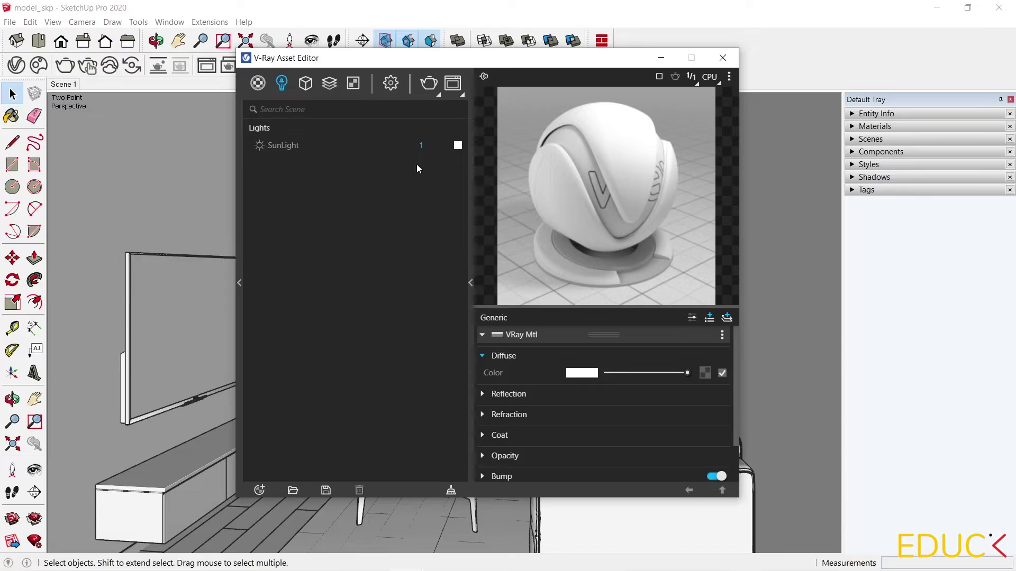
left_click(390, 84)
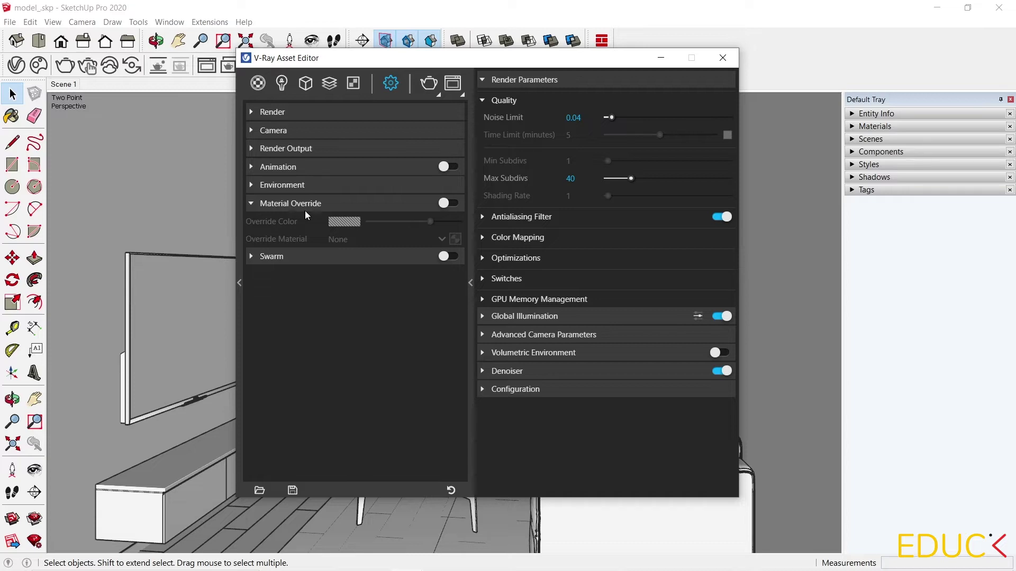
left_click(443, 206)
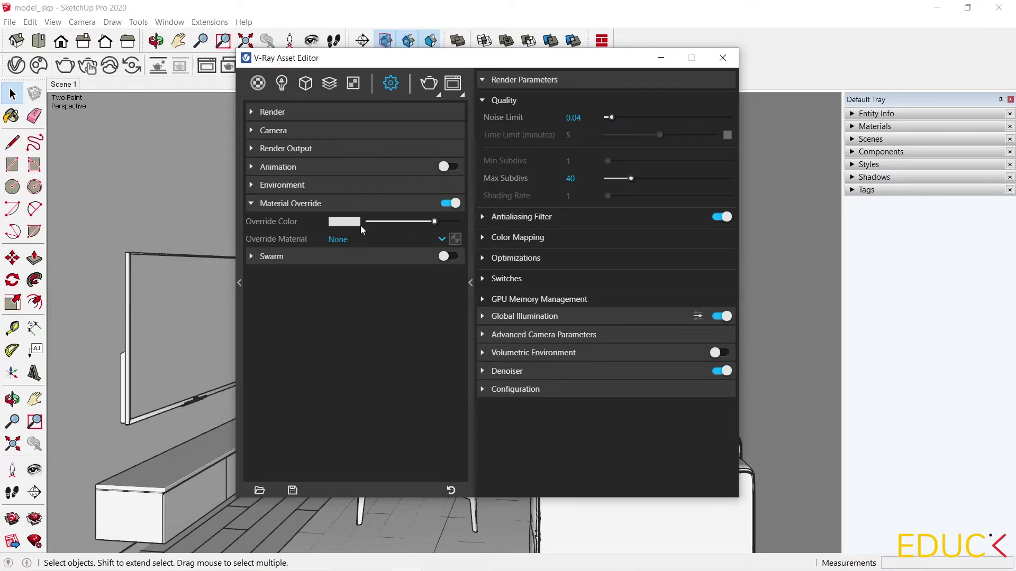
left_click(429, 83)
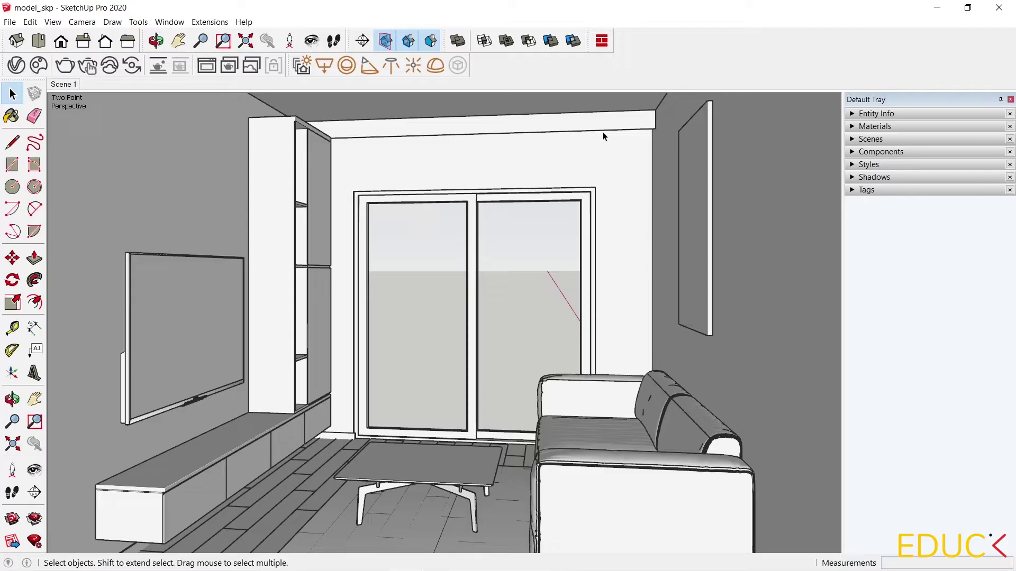
Place a dome light on the floor between the TV cabinet and the coffee table, and open the V-Ray Asset Editor
left_click(436, 65)
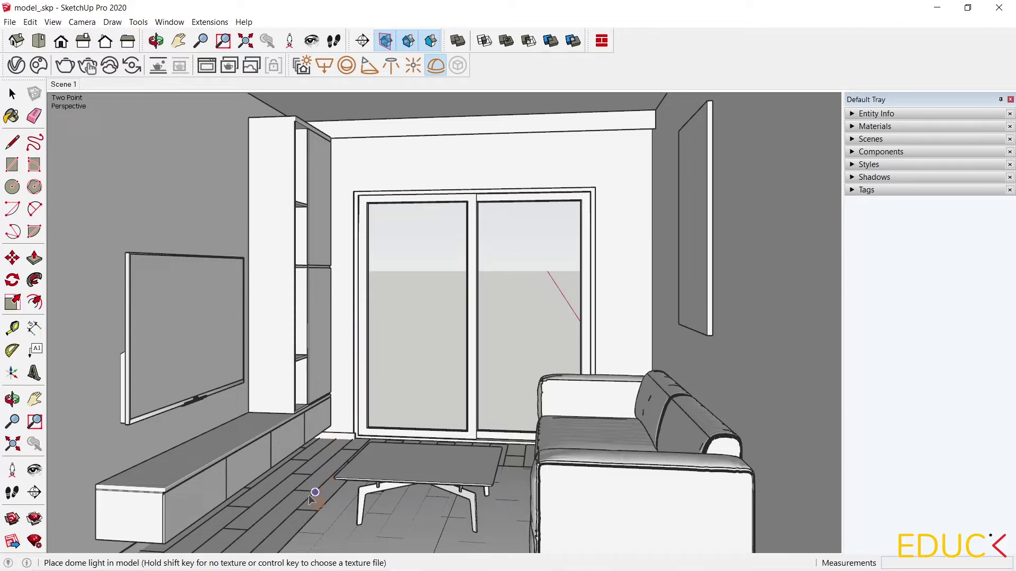
left_click(297, 509)
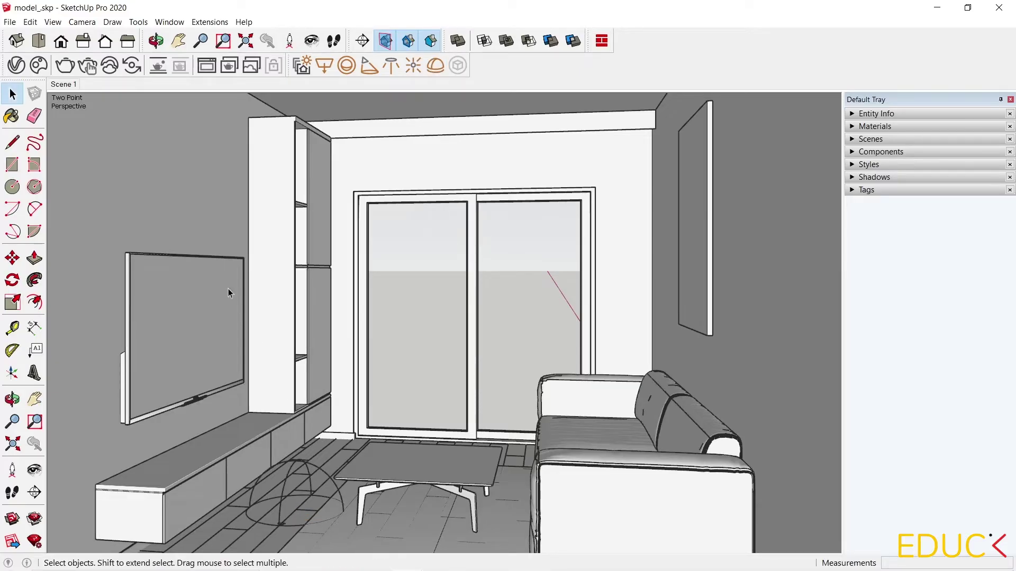
left_click(16, 66)
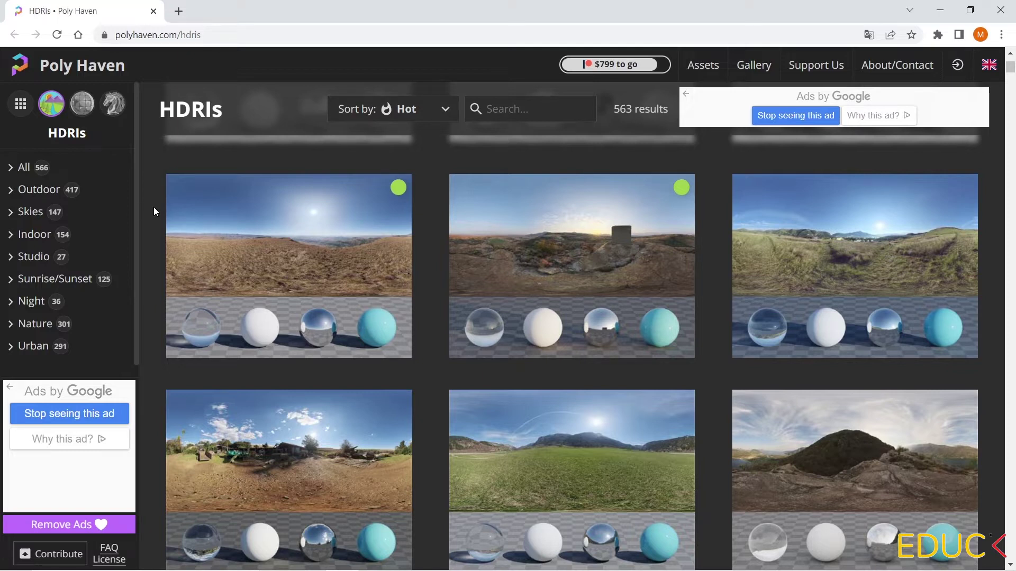
On the Poly Haven website, sort the HDRIs by Top, open Alps Field and check its available download resolutions
left_click(424, 110)
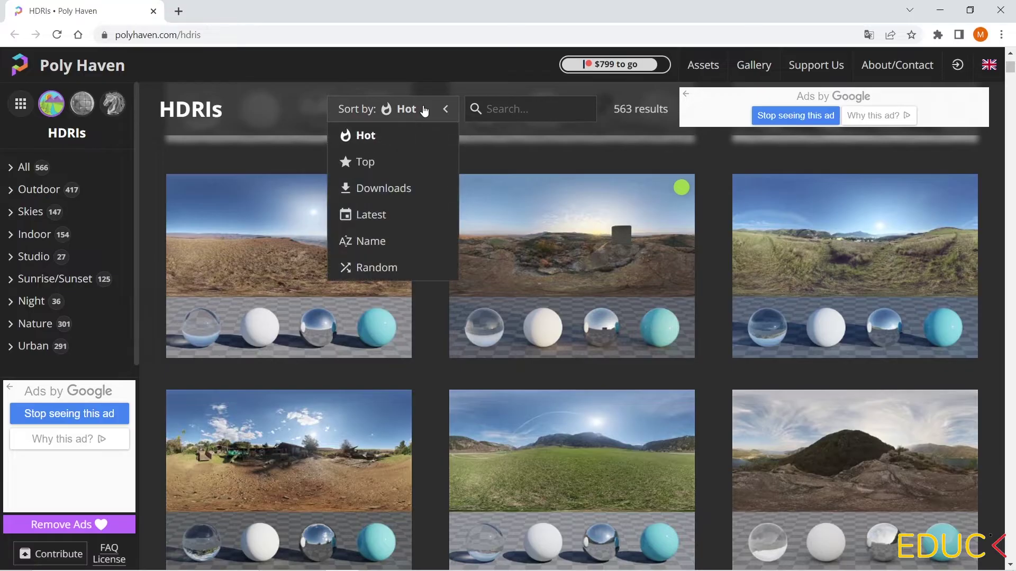
left_click(381, 168)
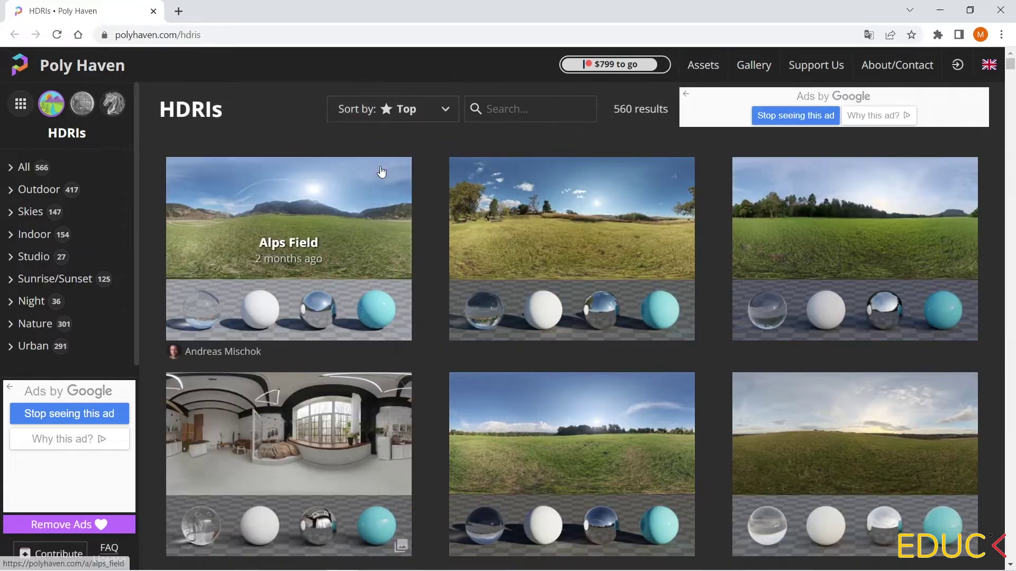
left_click(332, 261)
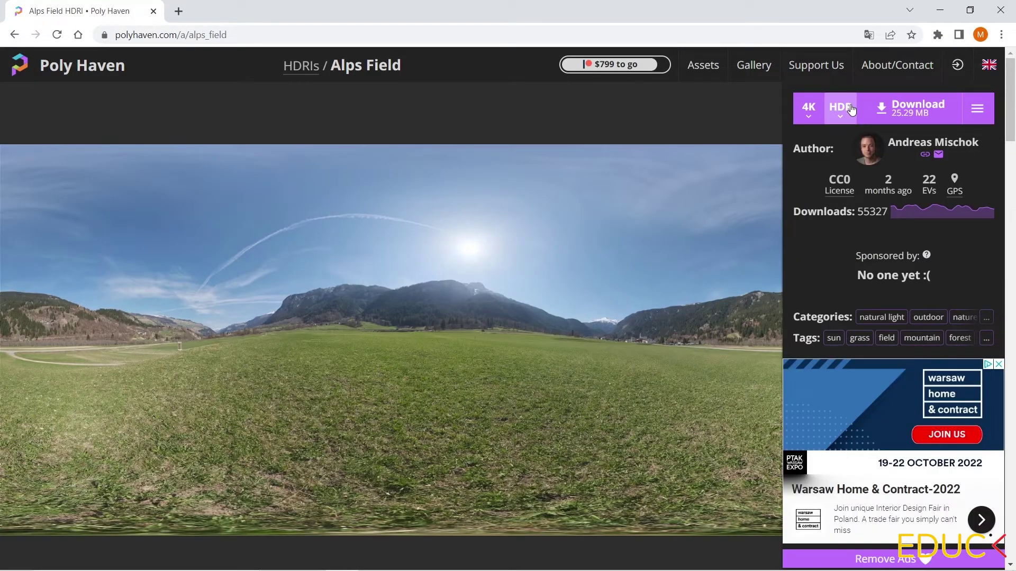
left_click(812, 115)
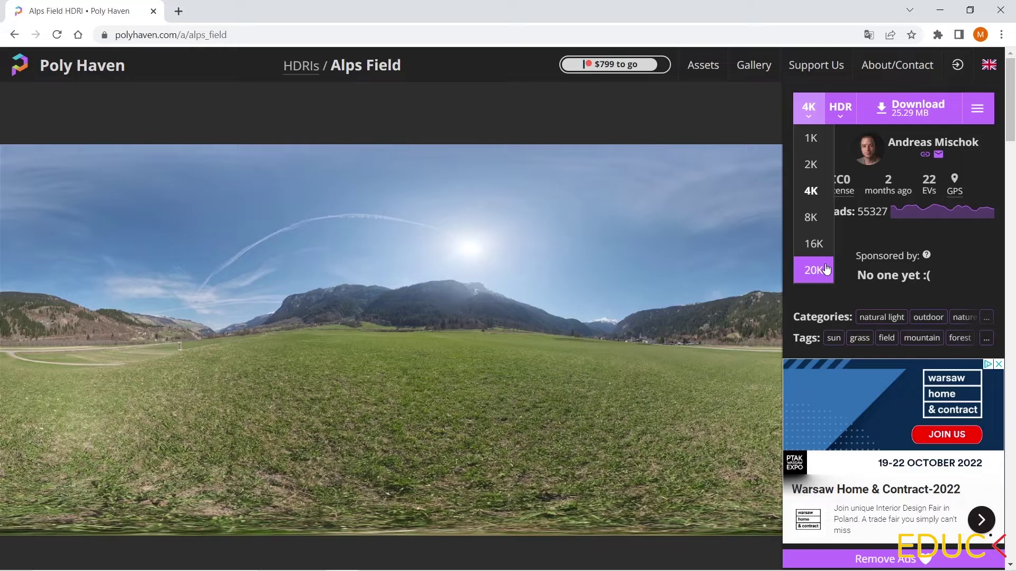
left_click(812, 114)
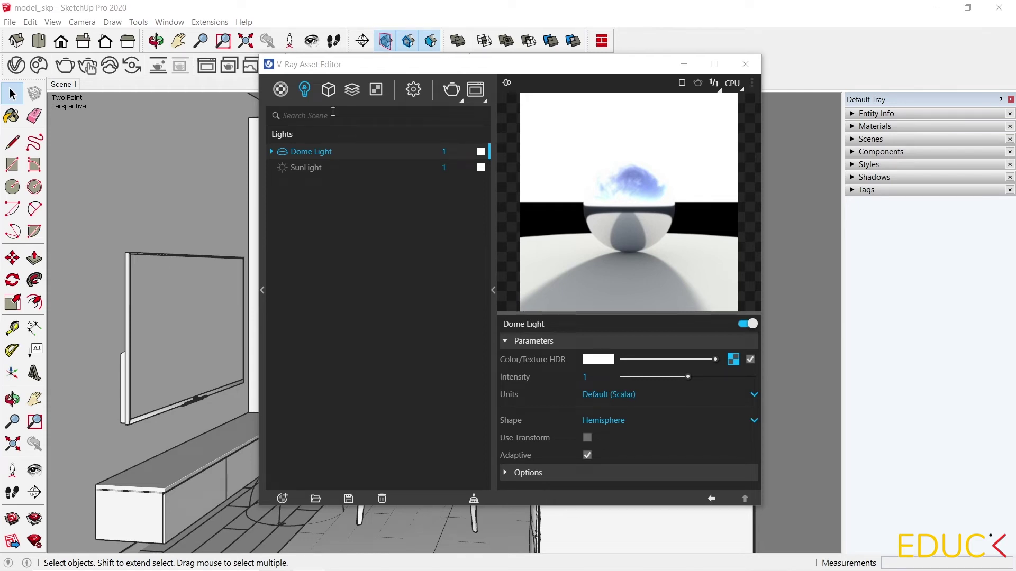
Load alps_field_4k.hdr as the dome light's texture bitmap and return to the light's parameters
left_click(301, 153)
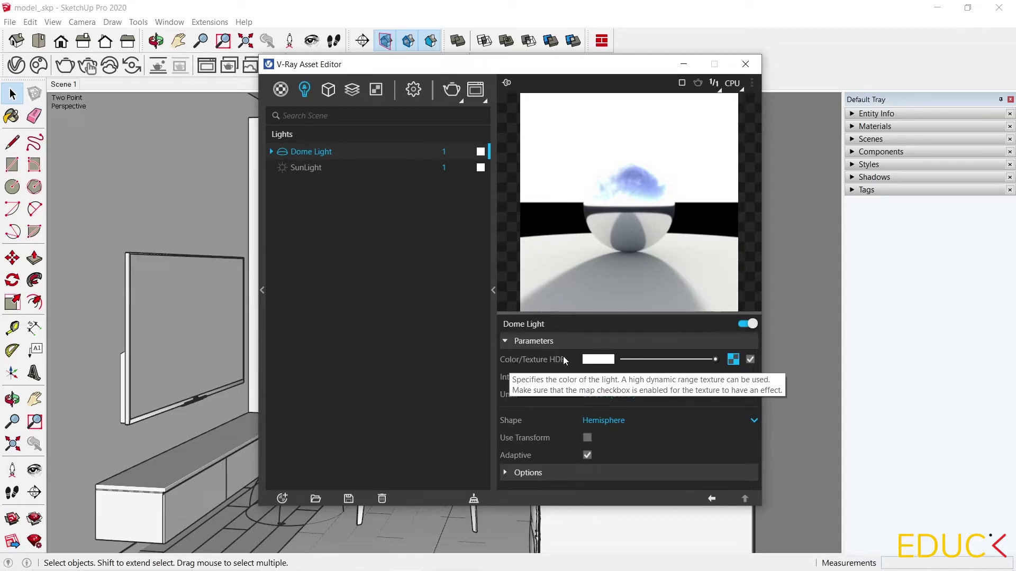
left_click(733, 360)
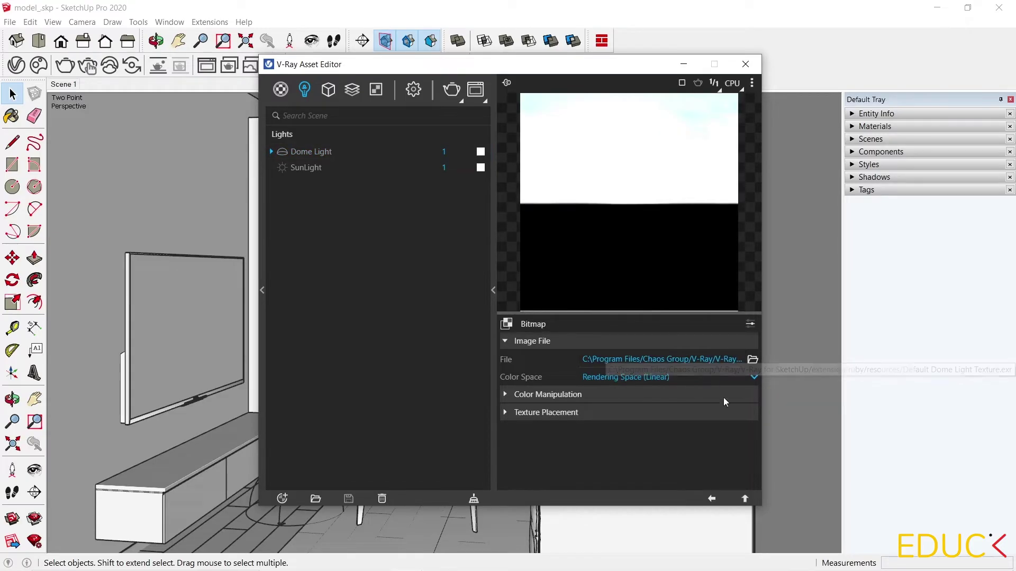
left_click(752, 360)
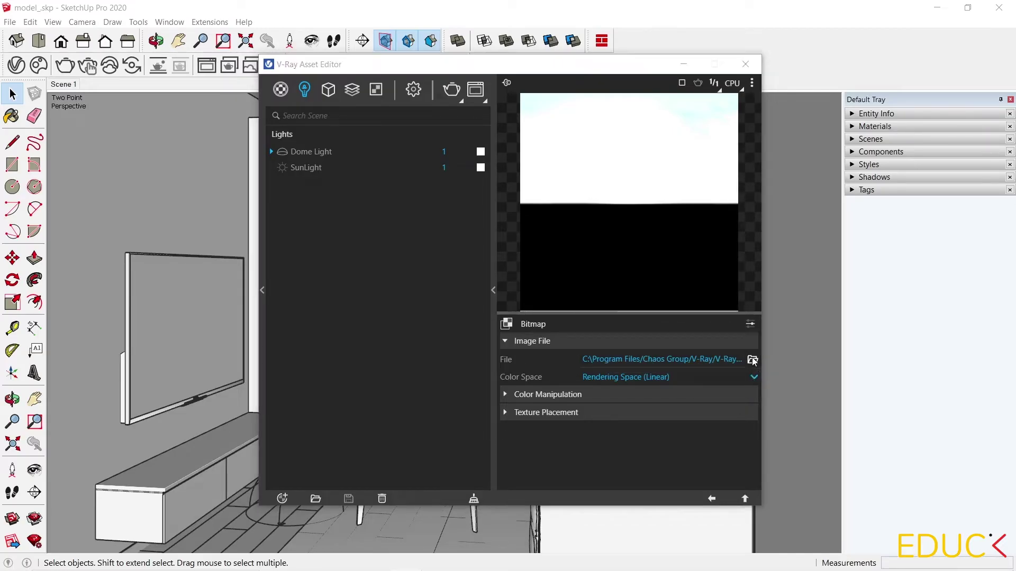
left_click(377, 235)
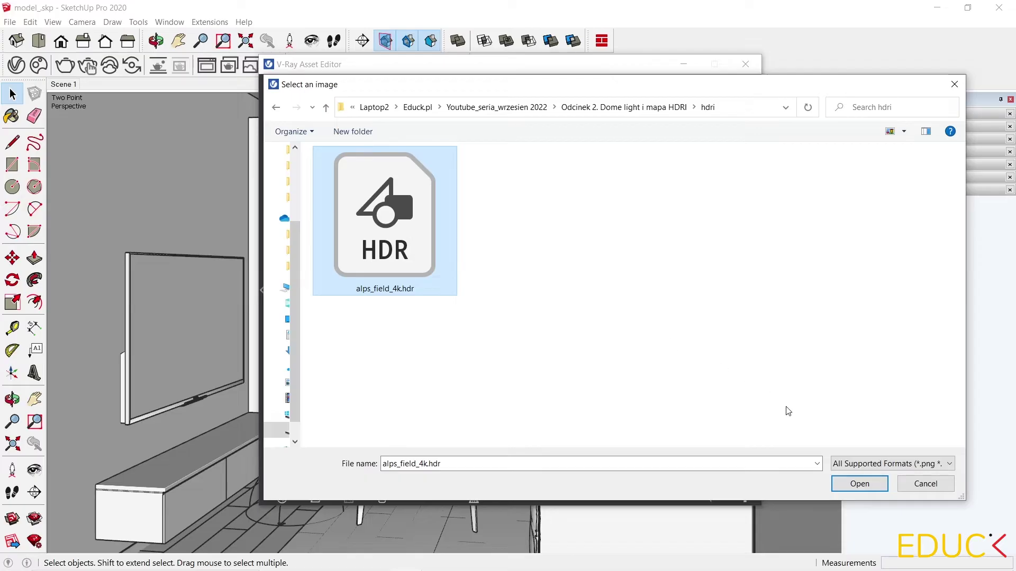
left_click(855, 484)
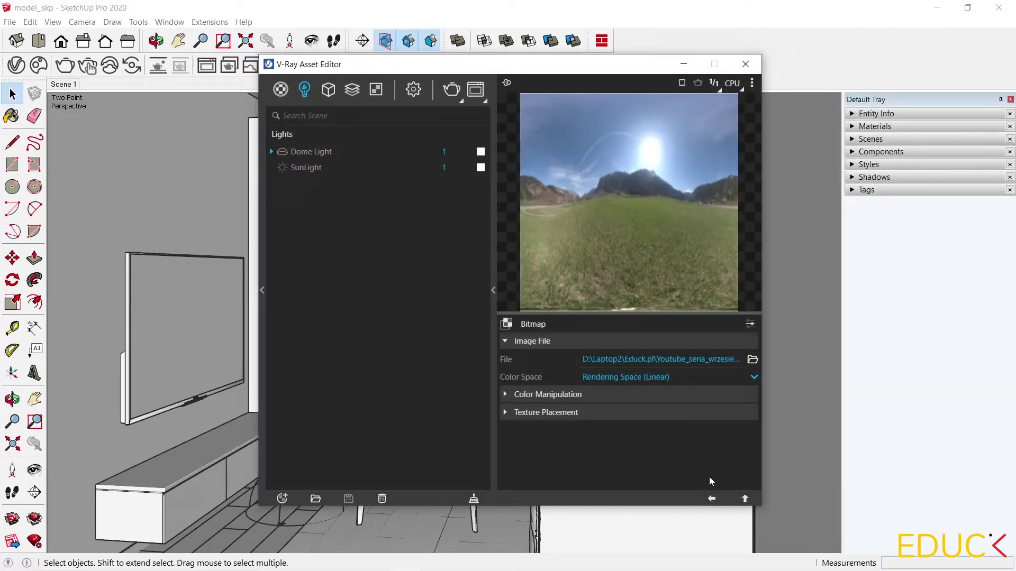
left_click(712, 499)
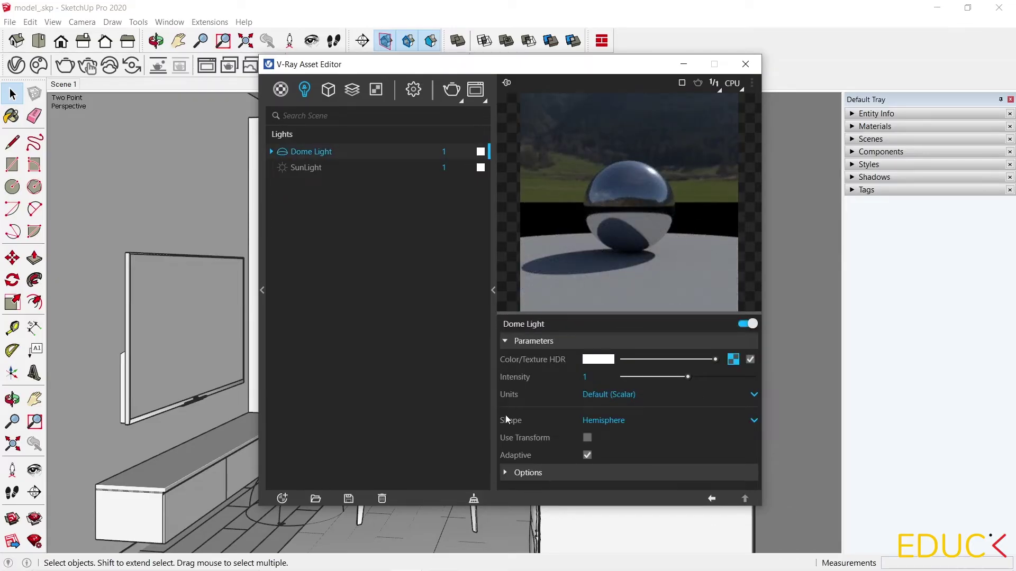
Set the dome light's shape to Sphere and its intensity to 100
left_click(633, 421)
left_click(615, 456)
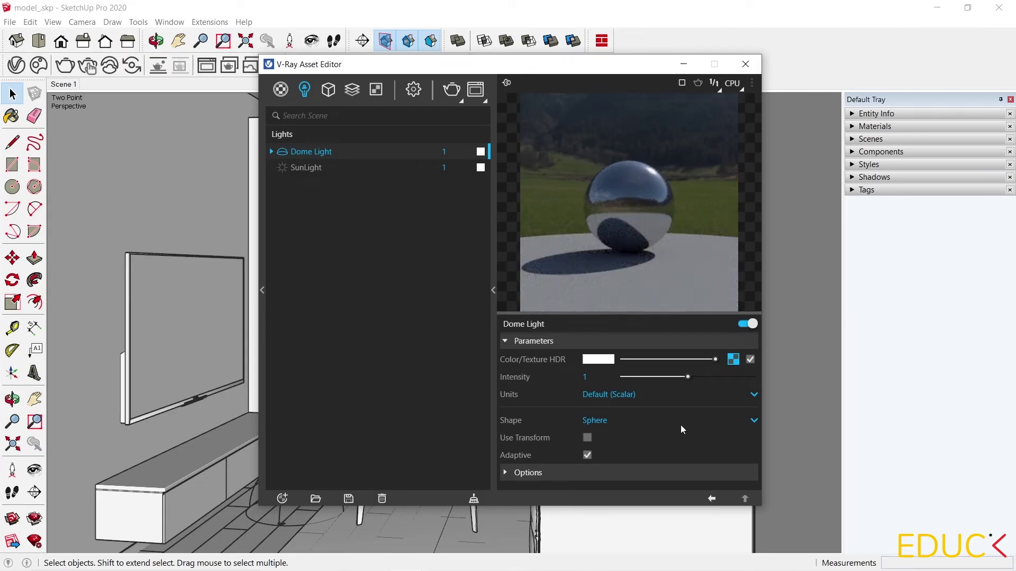
left_click(605, 375)
type("00")
key("Return")
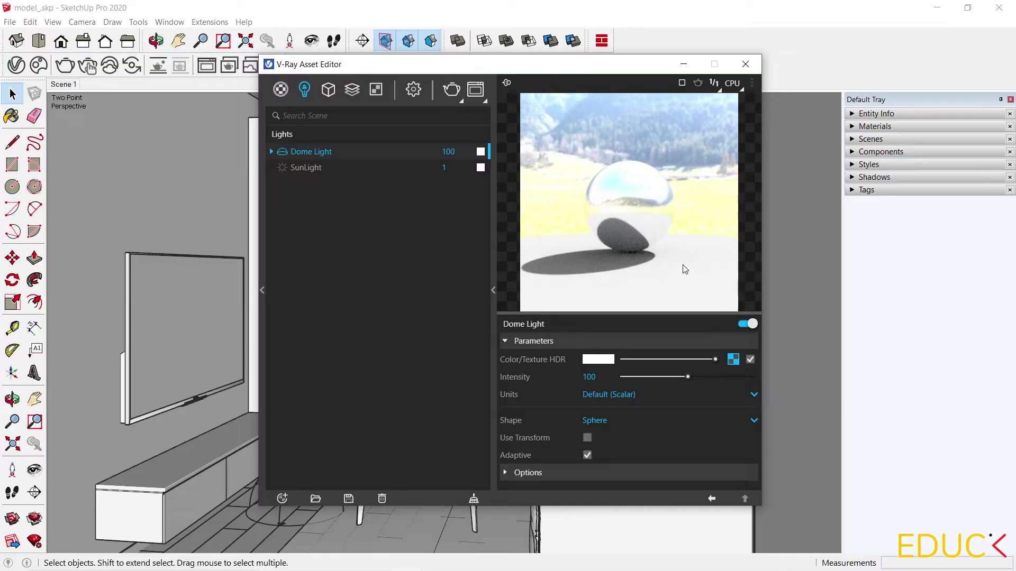
Render the living room and inspect the lighting and the HDRI background behind the glass door
left_click(451, 89)
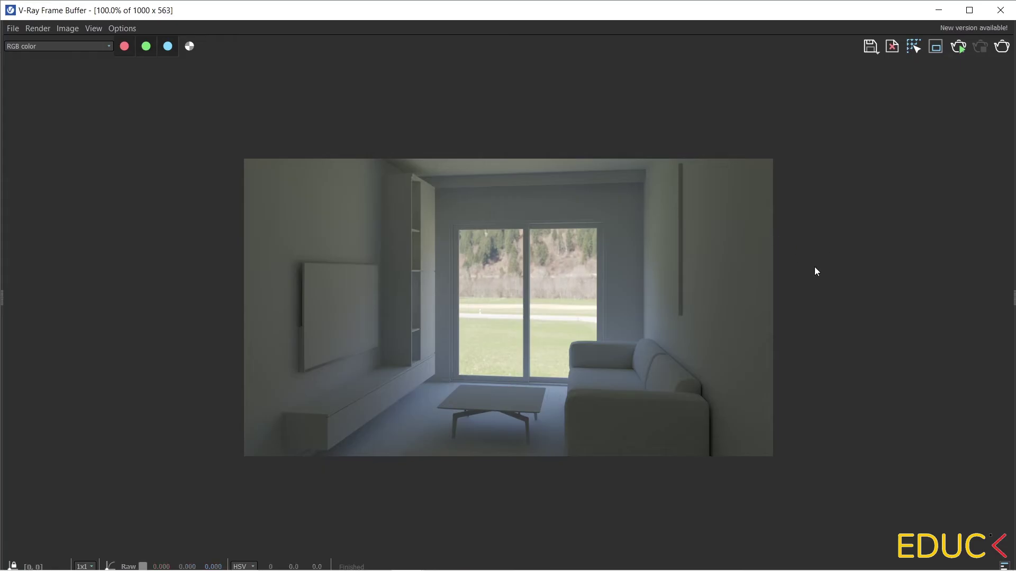
scroll(513, 323, "up", 1)
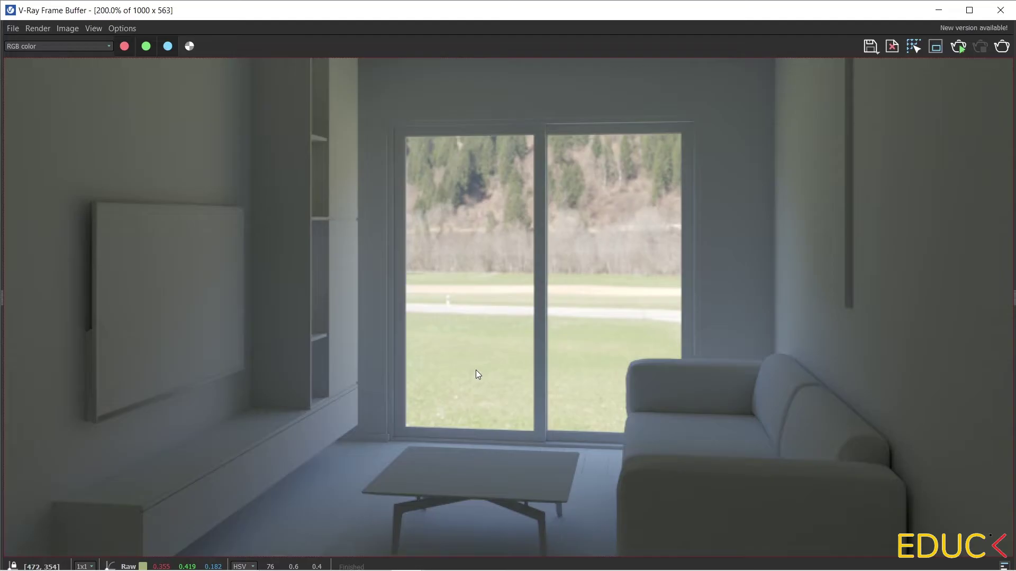
left_click(939, 10)
Enable Use Transform for the dome light so its orientation in the model controls the HDRI
left_click(305, 91)
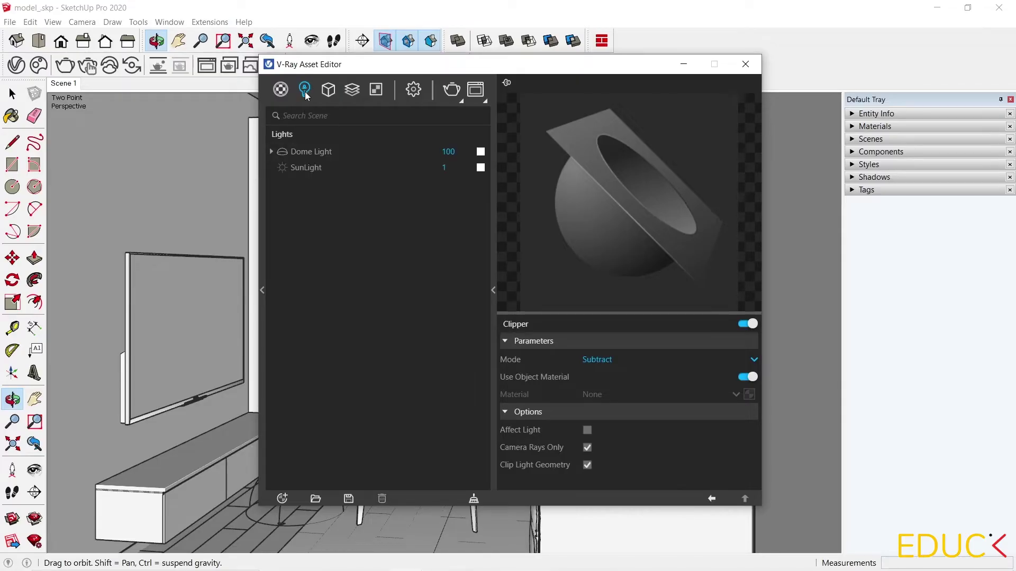
left_click(309, 151)
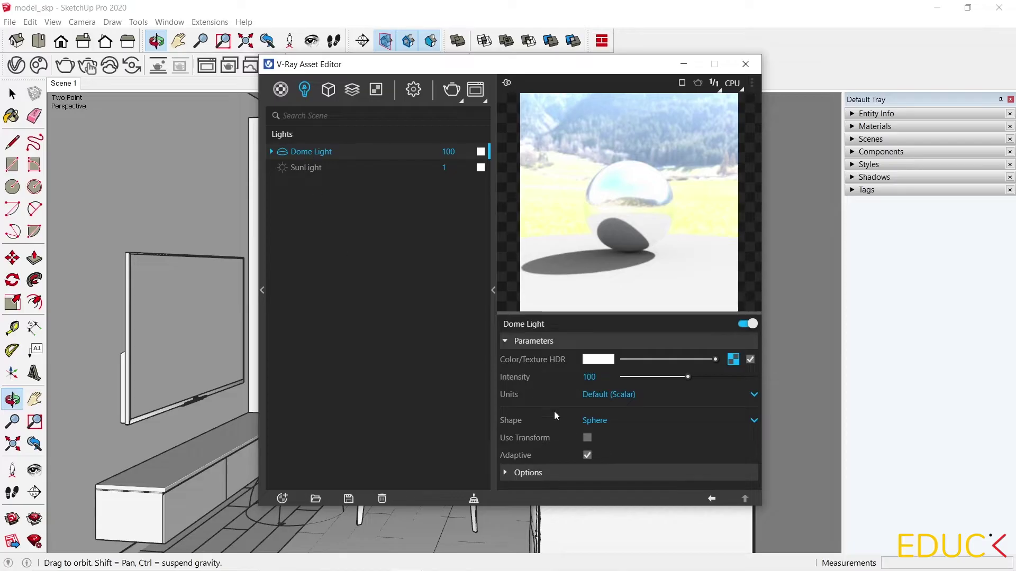
left_click(587, 438)
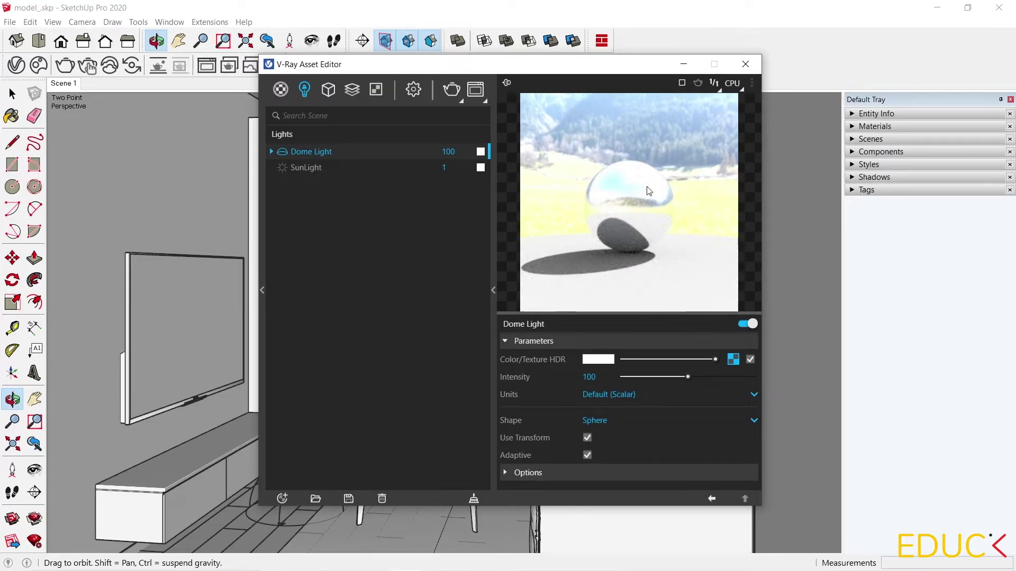
left_click(683, 64)
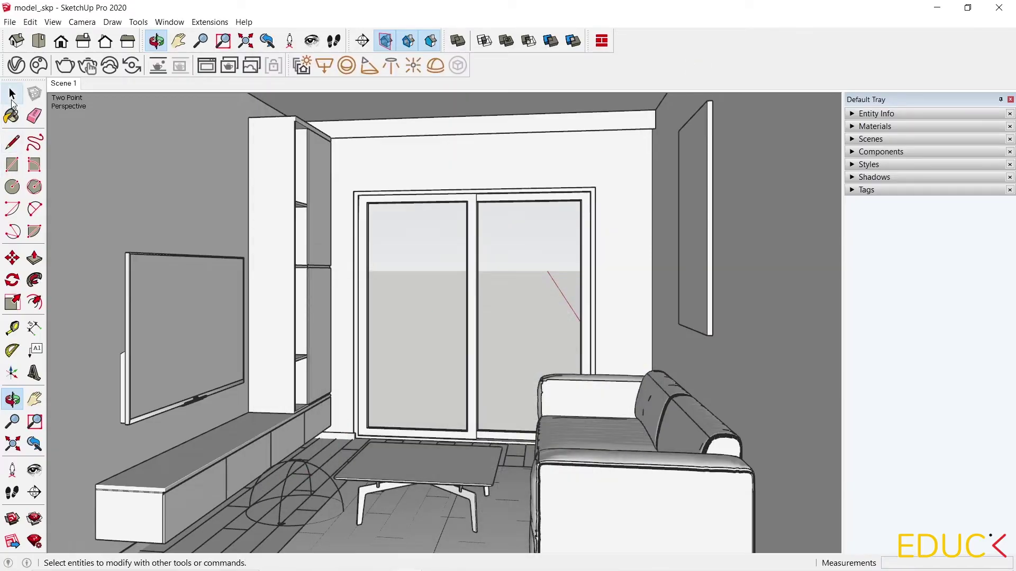
Rotate the dome light object 90 degrees on the floor plane
left_click(12, 96)
left_click(286, 476)
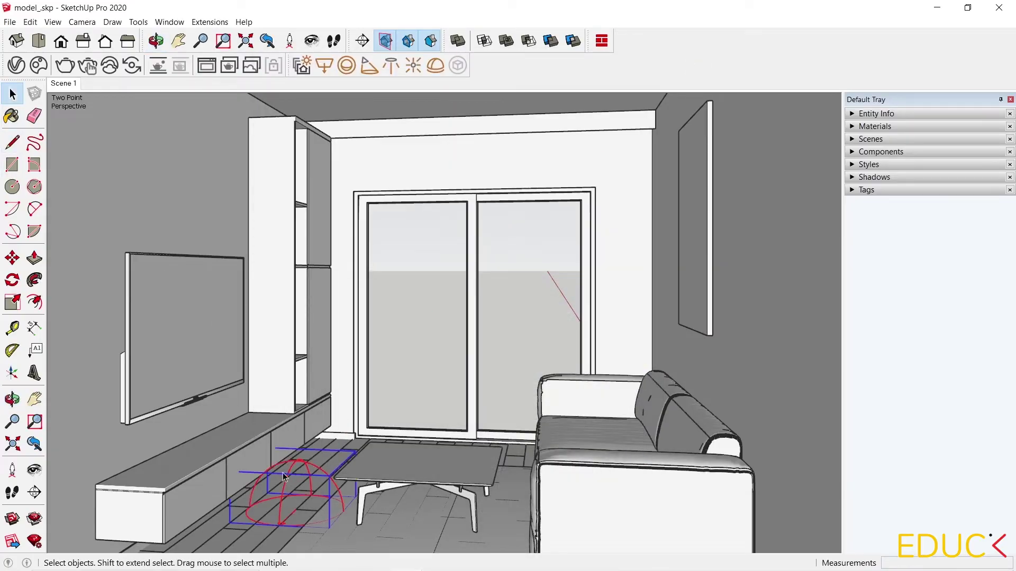
left_click(12, 281)
scroll(283, 508, "up", 5)
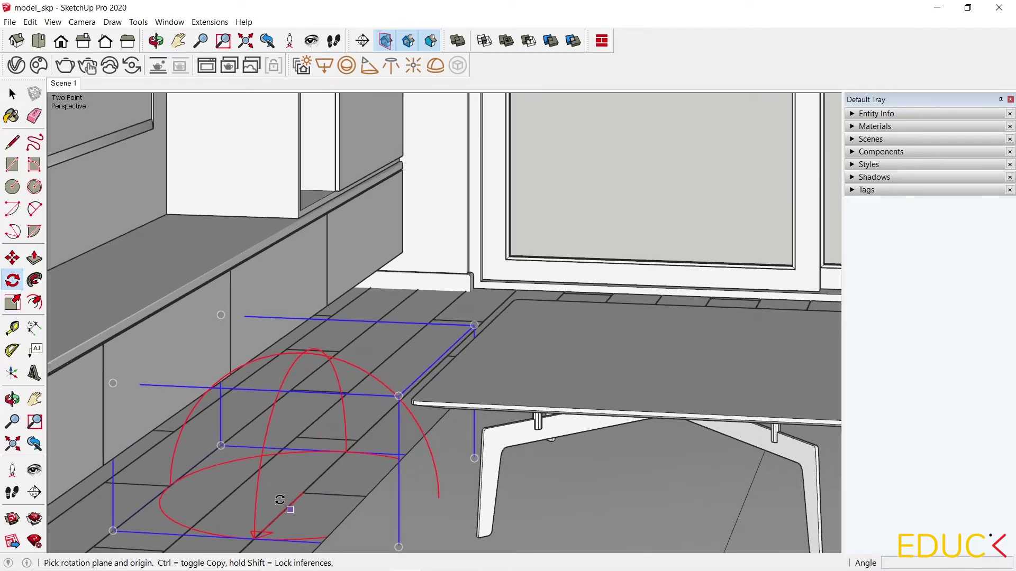
left_click(280, 500)
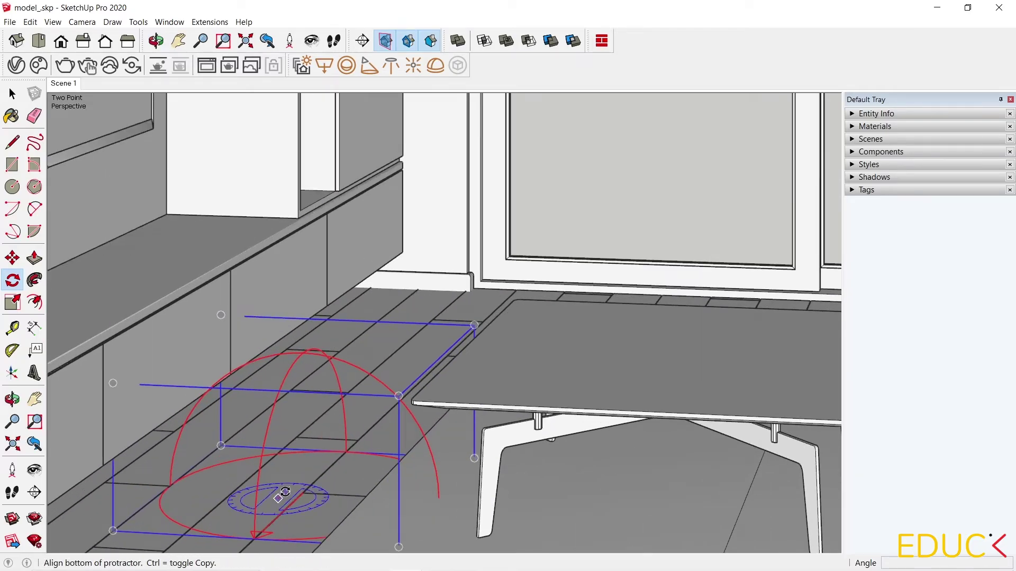
left_click(297, 500)
left_click(279, 450)
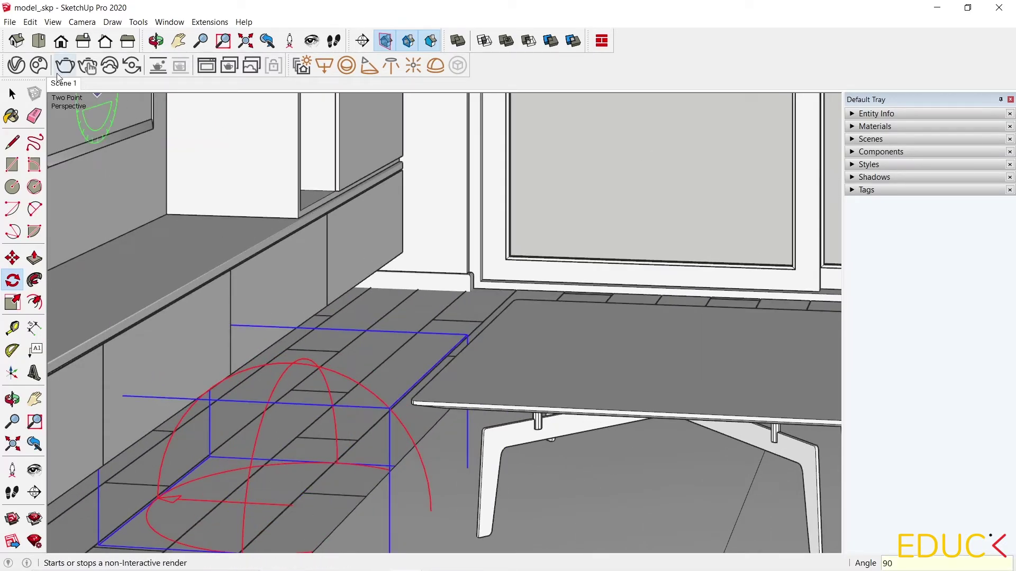
Restore the Scene 1 view, render the room with the rotated dome light and examine the sunlight and background
left_click(66, 83)
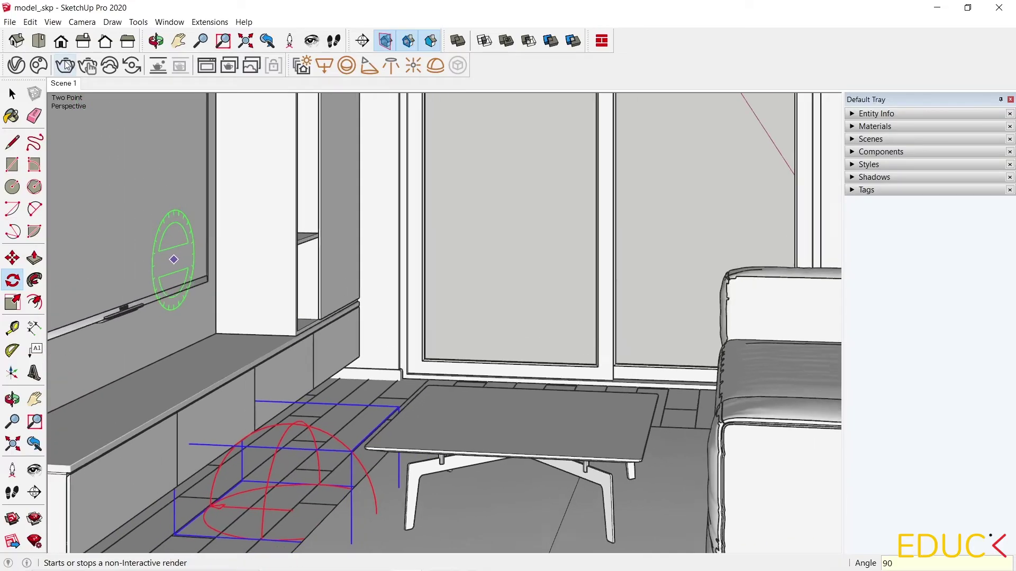
left_click(66, 66)
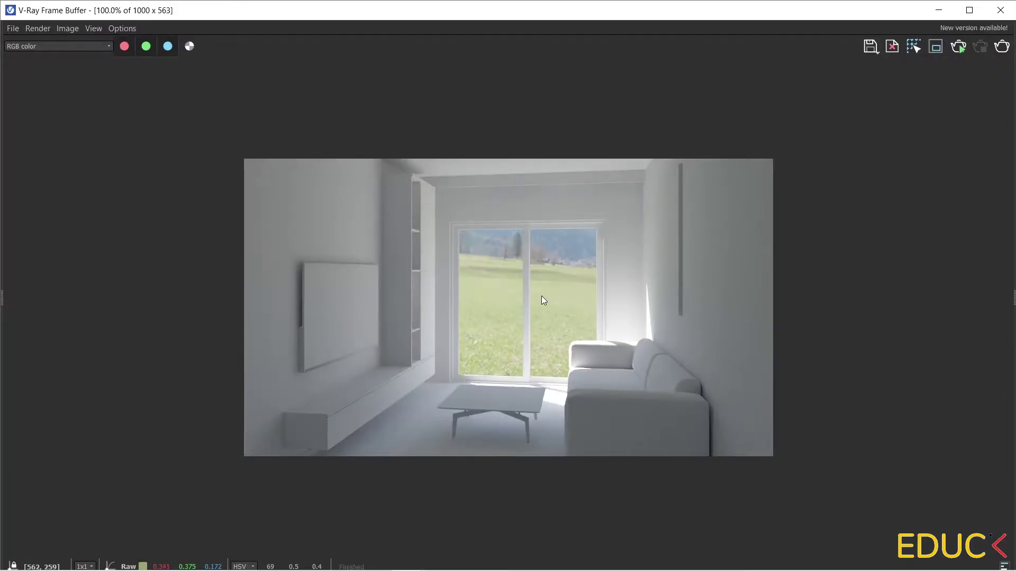
scroll(452, 338, "up", 1)
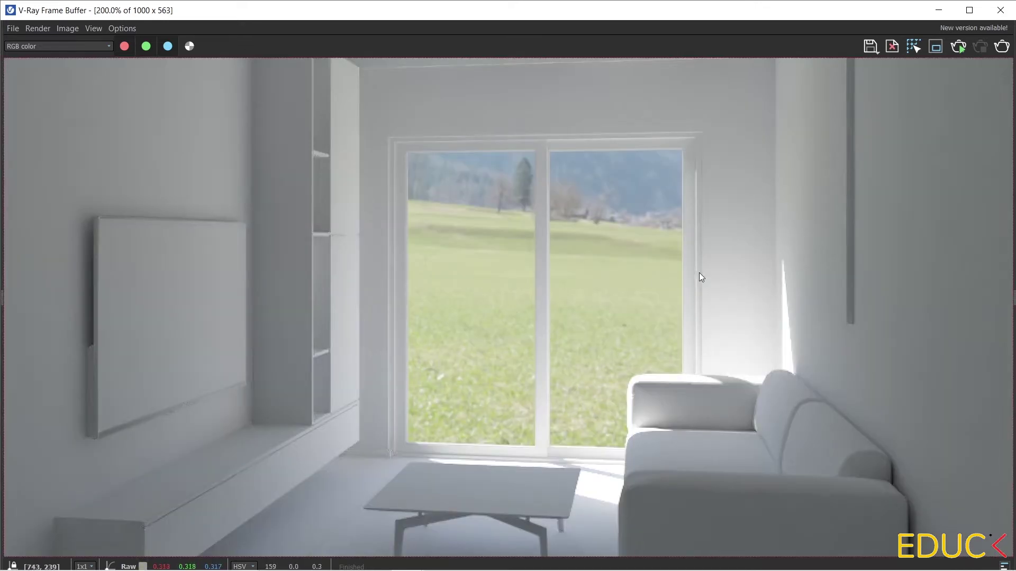
scroll(661, 279, "down", 1)
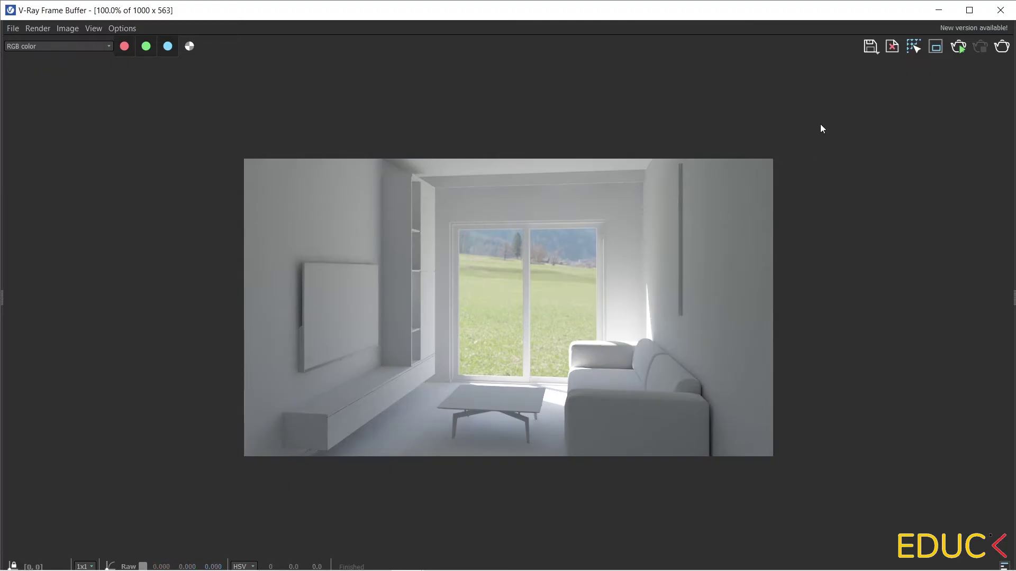
Turn off Use Transform for the dome light and open the texture placement settings of its HDRI bitmap
left_click(939, 10)
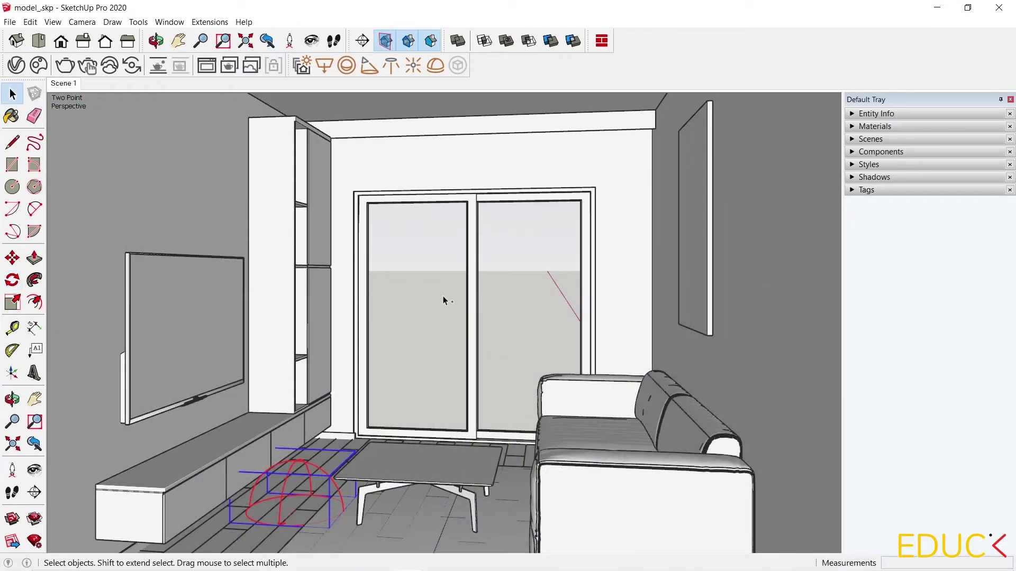
left_click(16, 65)
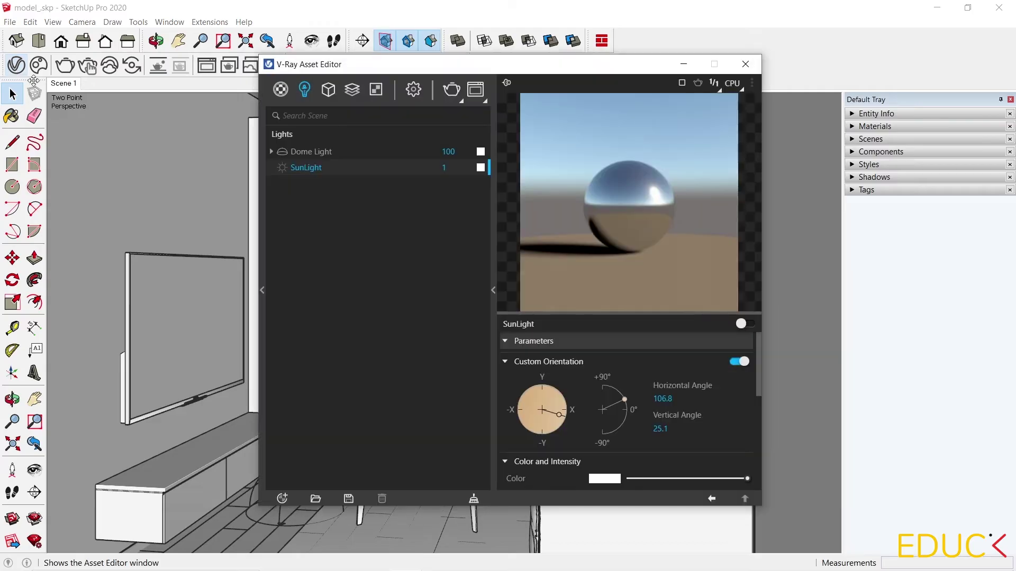
left_click(324, 151)
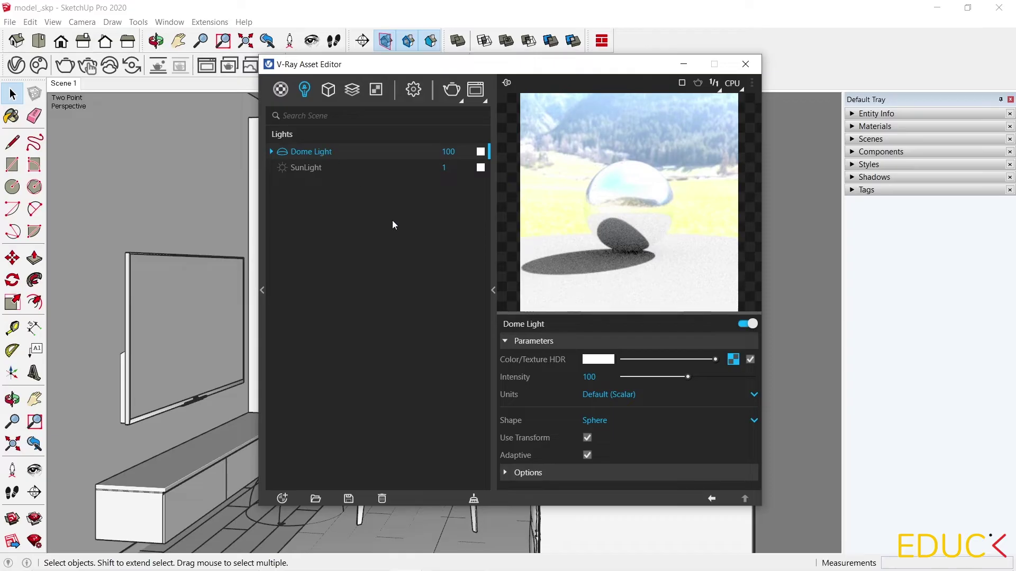
left_click(588, 438)
left_click(734, 360)
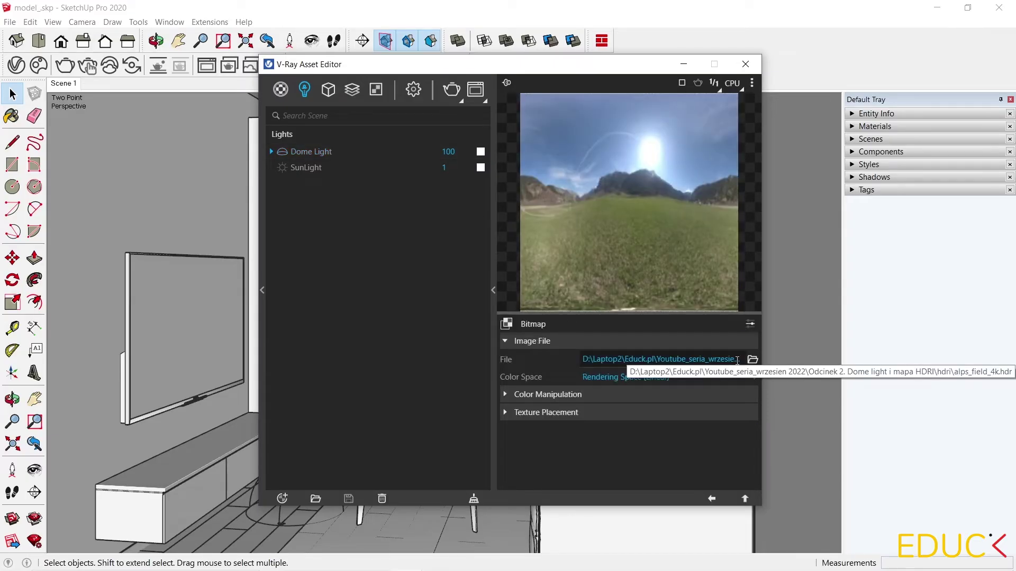
left_click(547, 412)
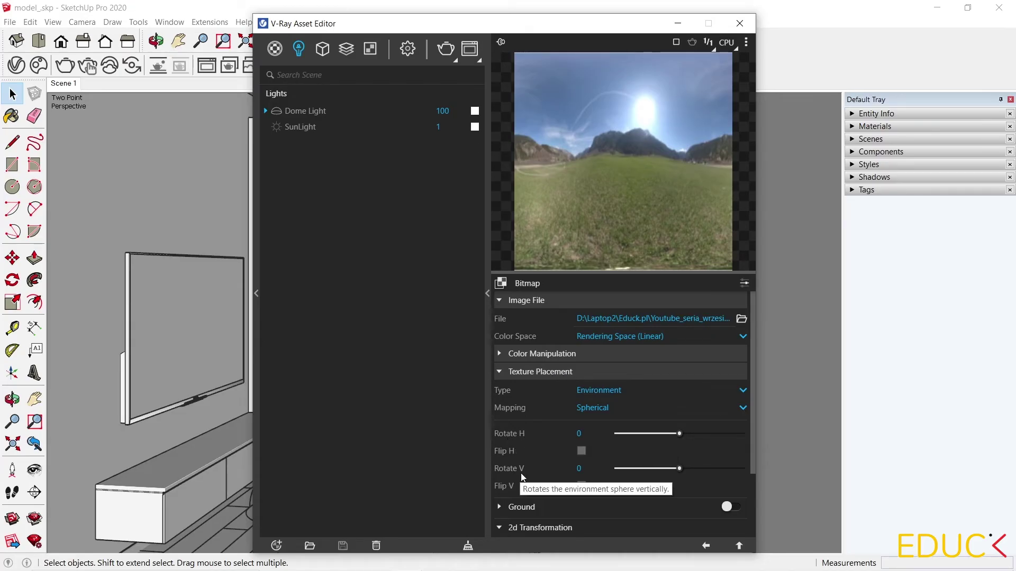
Set the HDRI bitmap's horizontal rotation (Rotate H) to 70.6
mouse_move(680, 434)
left_mouse_down()
mouse_move(696, 435)
mouse_move(643, 431)
mouse_move(694, 431)
left_mouse_up()
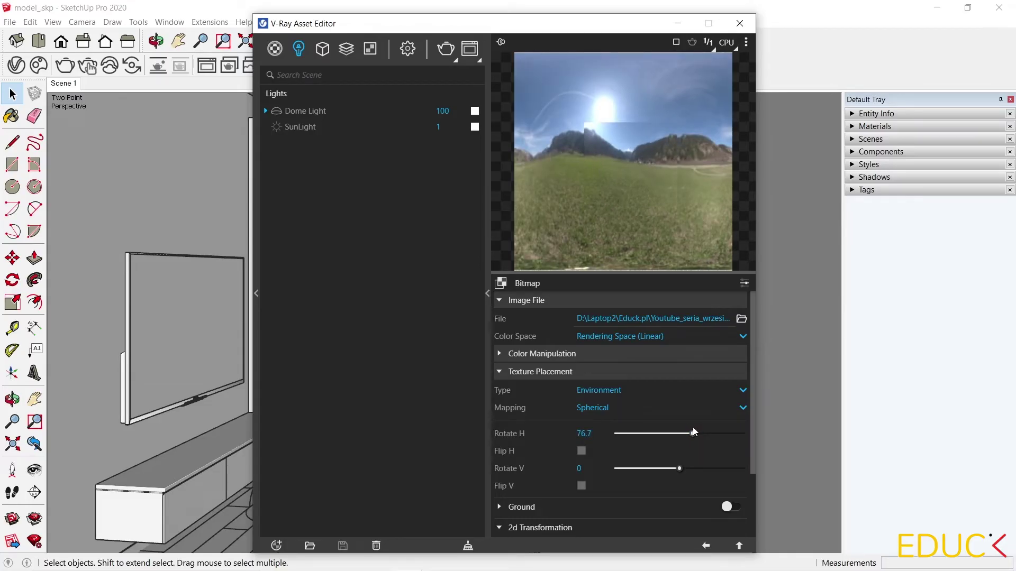
left_click(592, 434)
left_click_drag(592, 434, 583, 434)
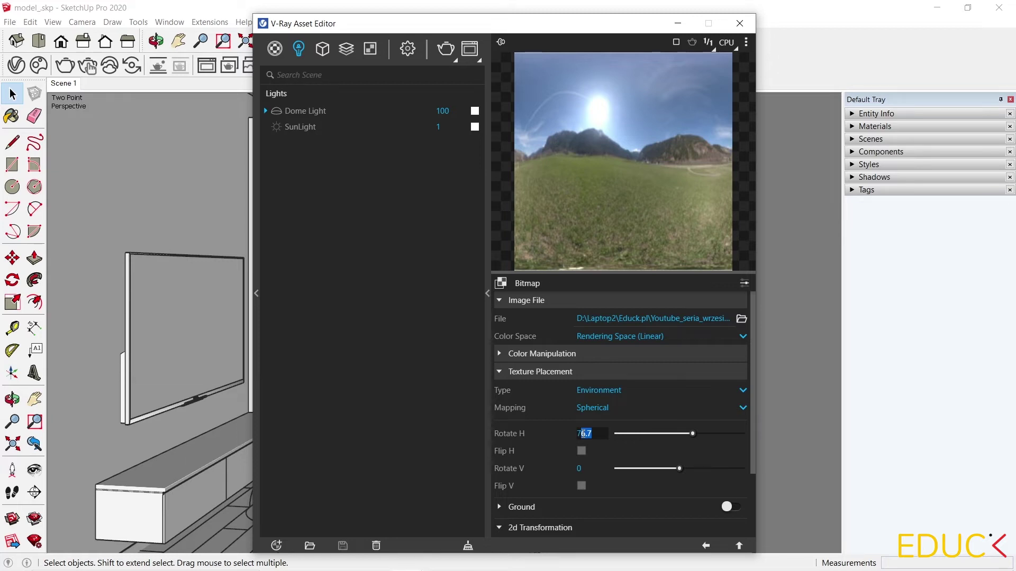
type("0.6")
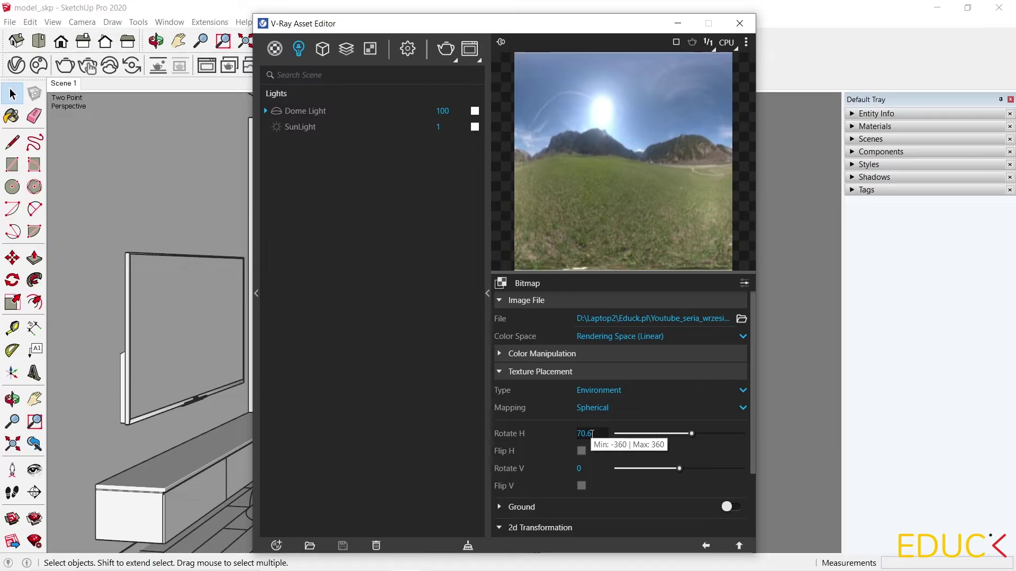
Render the living room and compare the result side by side with the third render in the history
left_click(445, 49)
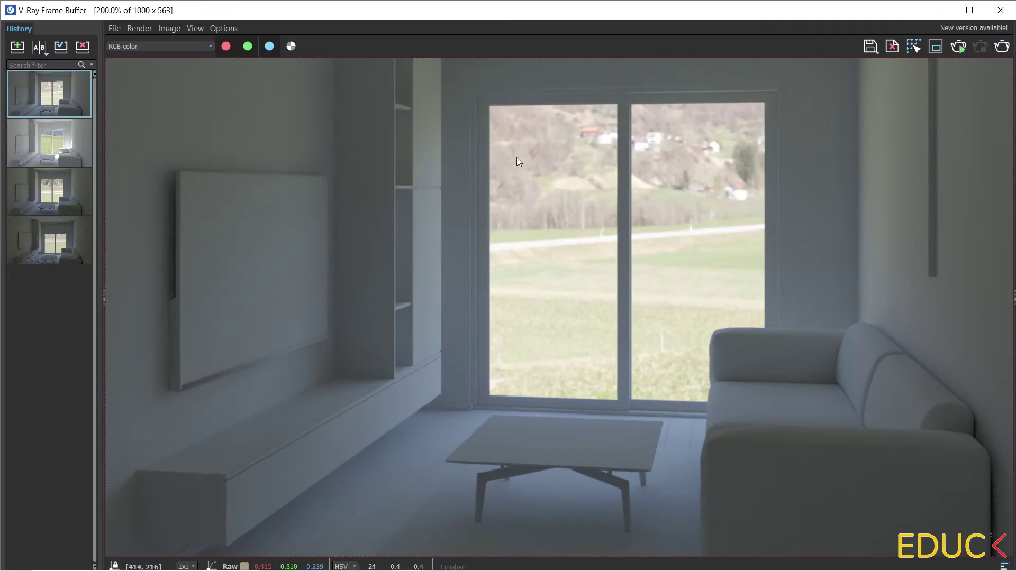
mouse_move(88, 110)
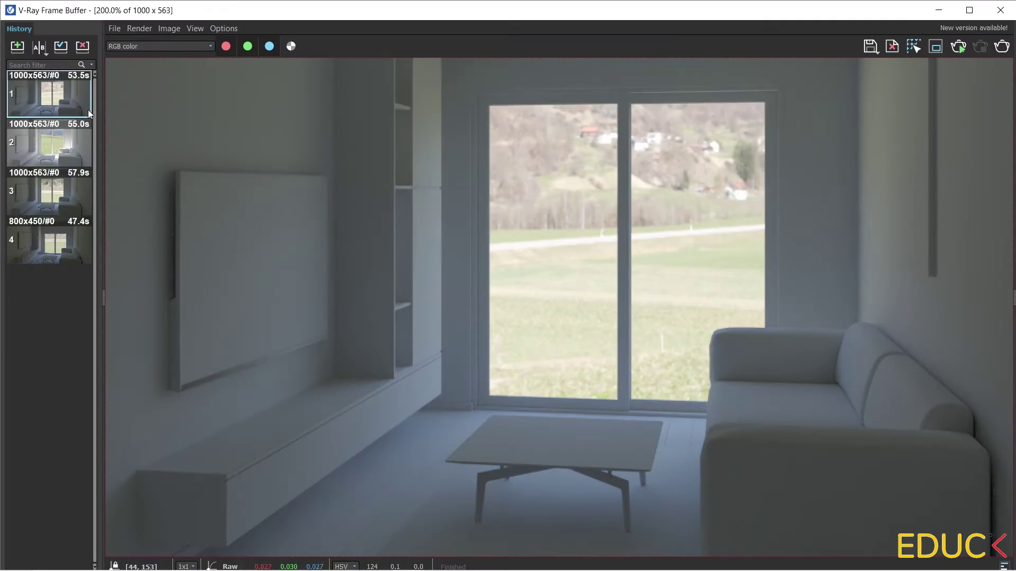
left_click(38, 48)
left_click(27, 191)
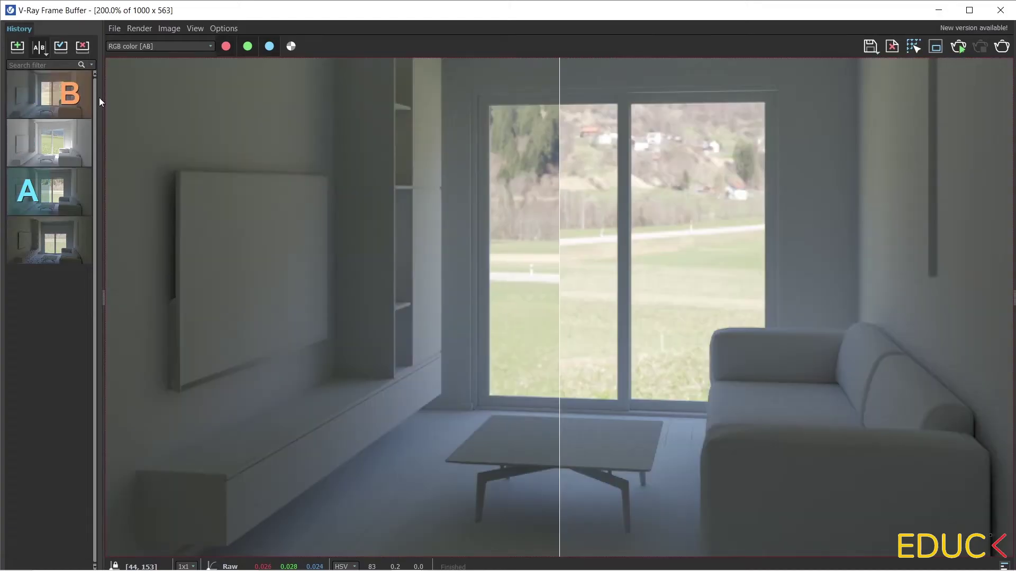
left_click_drag(559, 239, 240, 285)
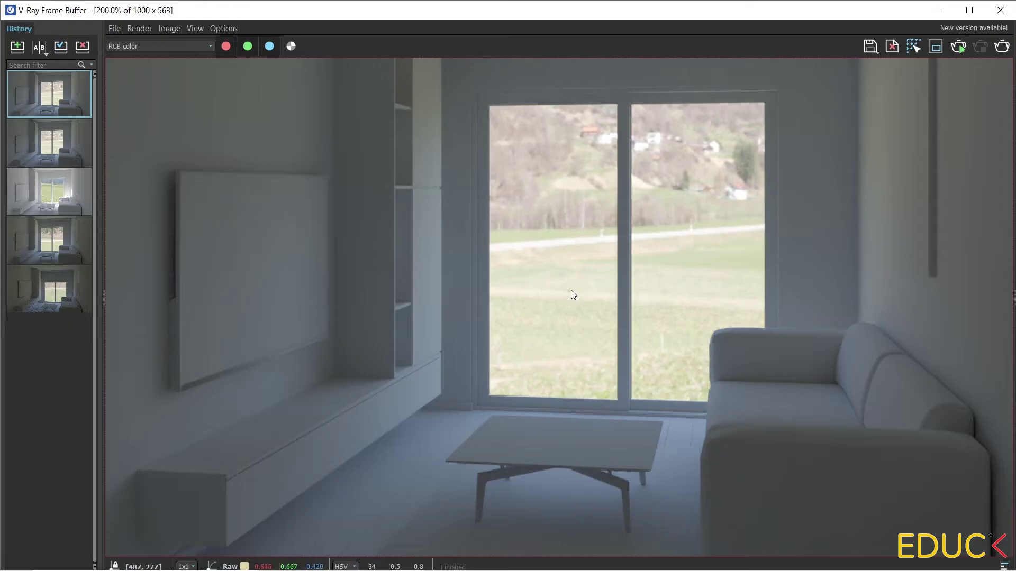
Set the V offset in the HDRI bitmap's 2D transformation to 0.05
key("alt+Tab")
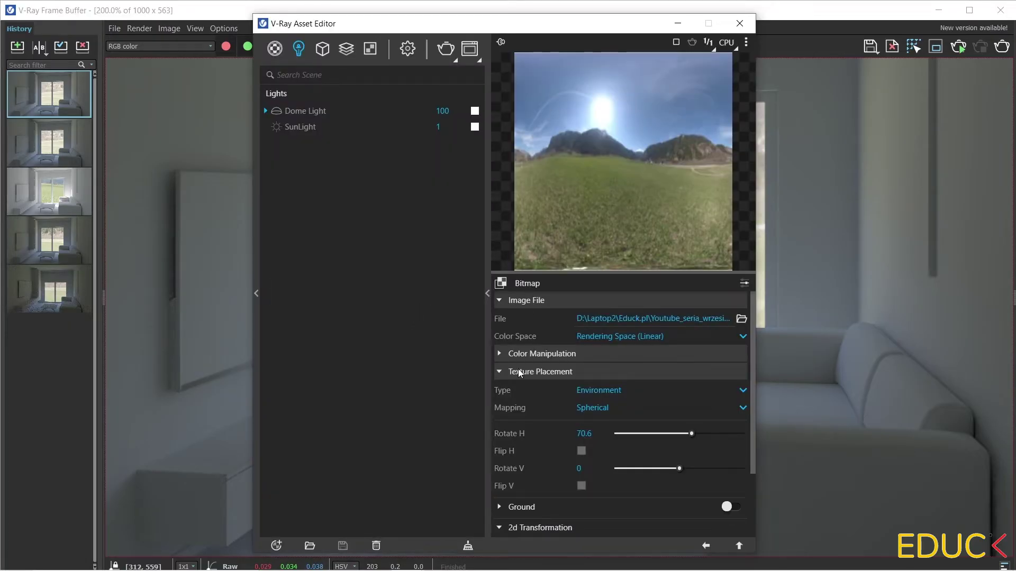
scroll(514, 405, "down", 3)
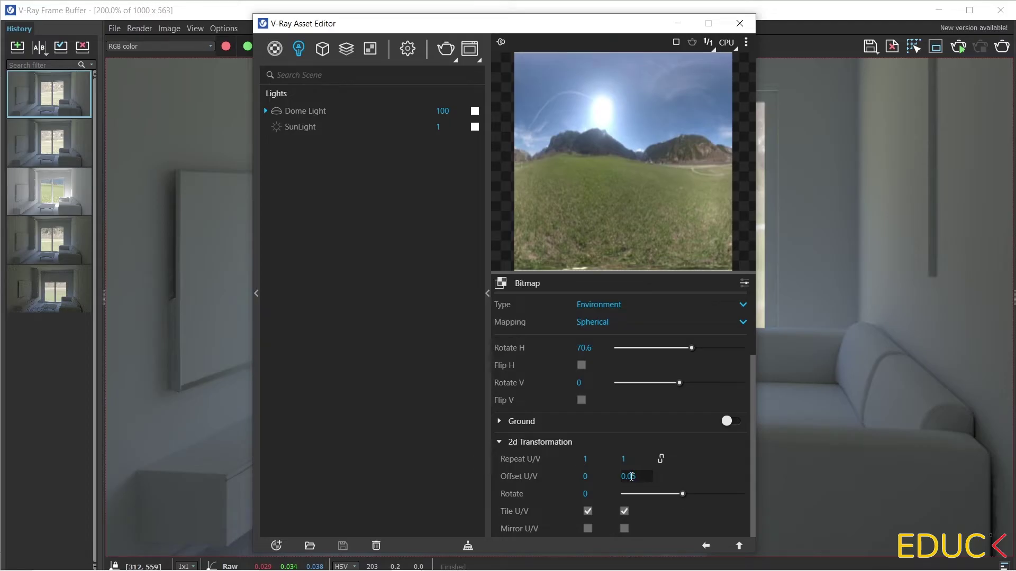
key("Return")
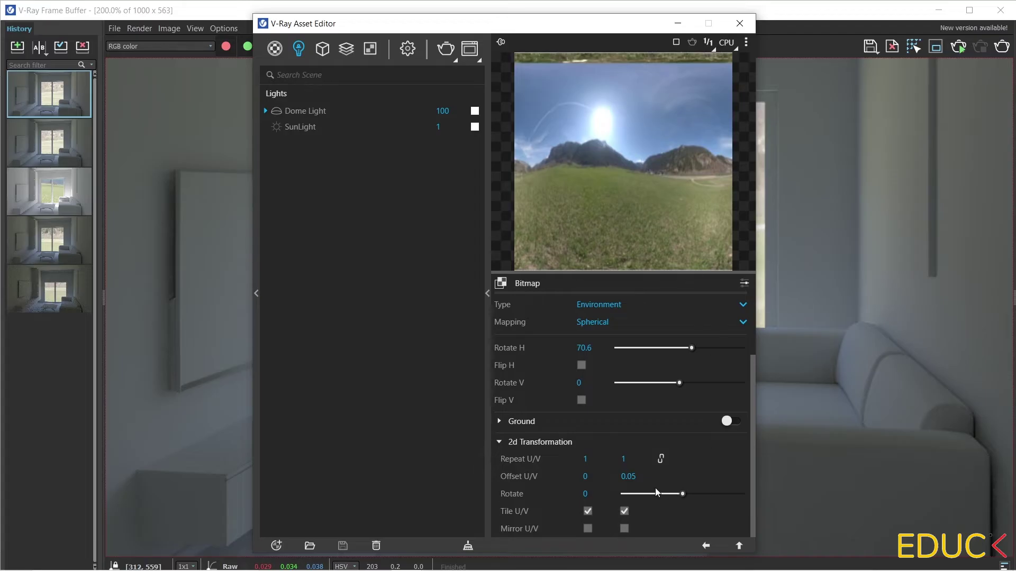
Try V offsets of 0.1 and 0.3 for the HDRI bitmap and check the texture preview
left_click_drag(638, 476, 628, 476)
type("1")
key("Return")
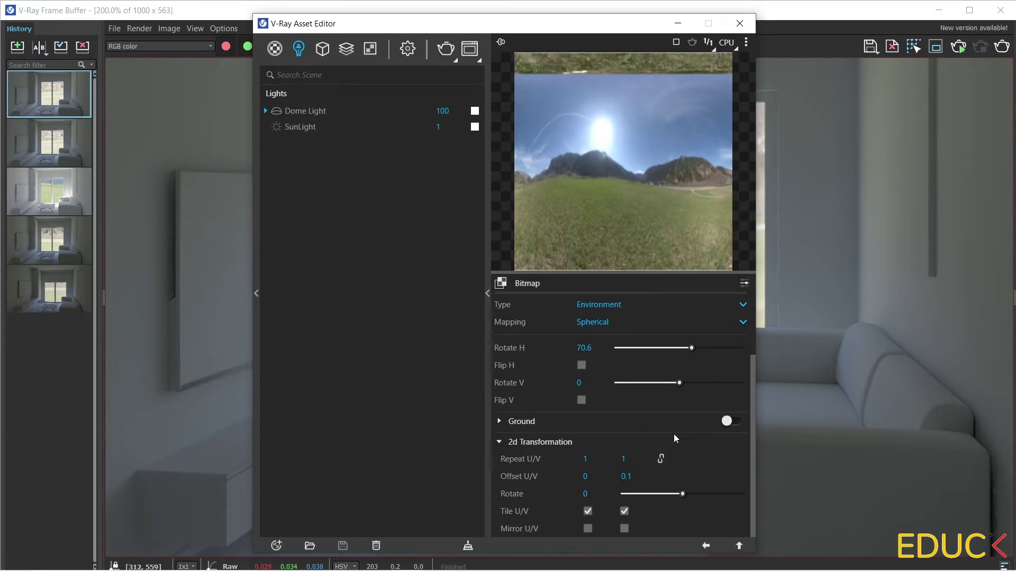
left_click_drag(631, 476, 627, 477)
type("3")
key("Return")
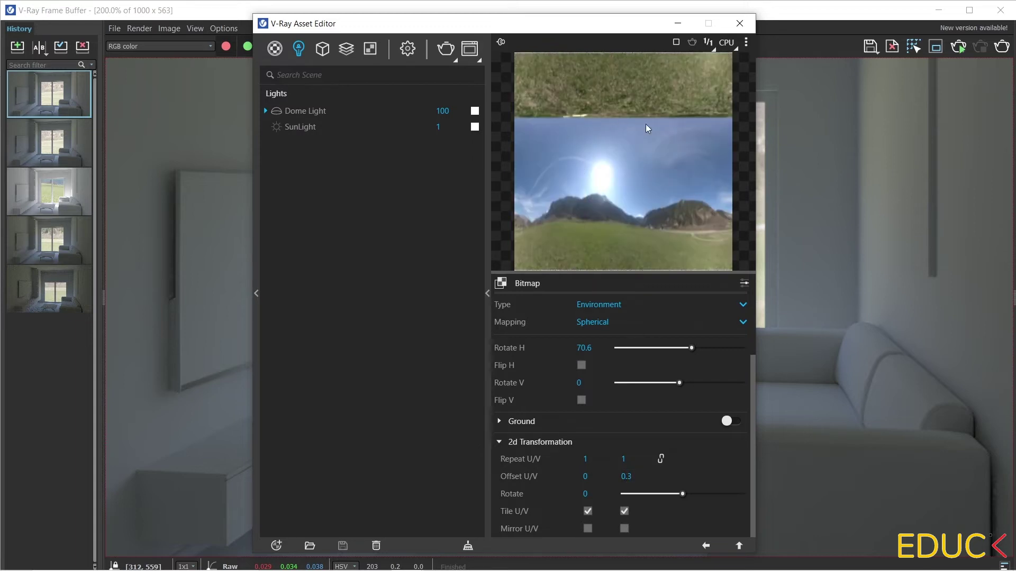
Set the HDRI bitmap's V offset to 0.04 and render the living room
left_click_drag(635, 480, 629, 478)
type("04")
key("Return")
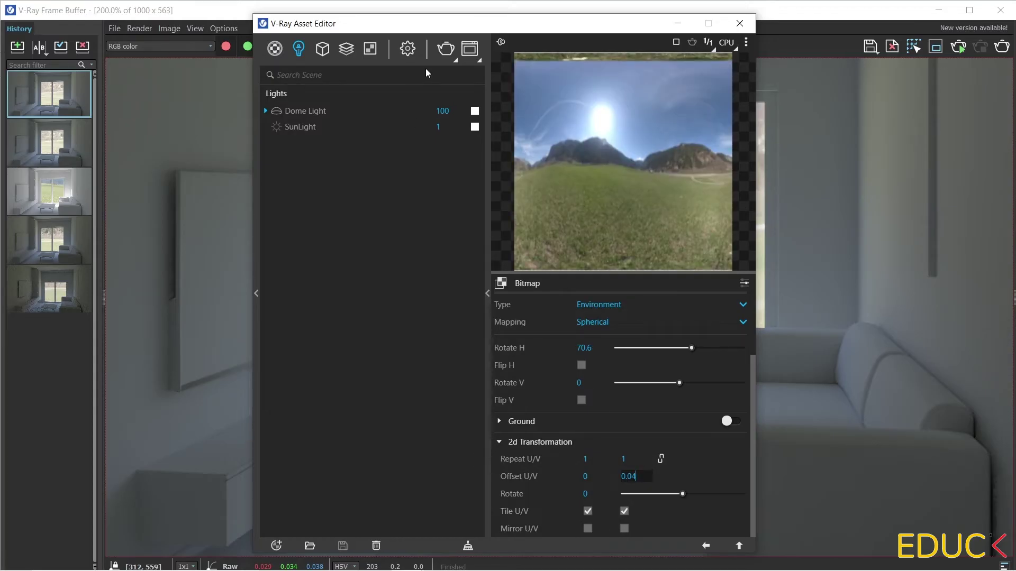
left_click(446, 49)
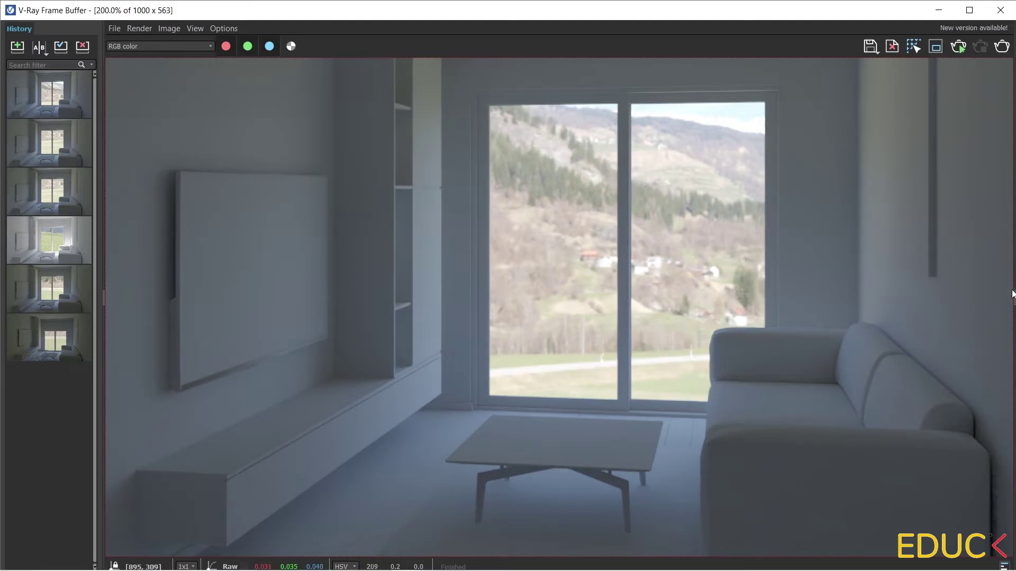
Show the render's correction layers and examine the Exposure layer's settings and the layer types that can be added
left_click_drag(1013, 295, 846, 281)
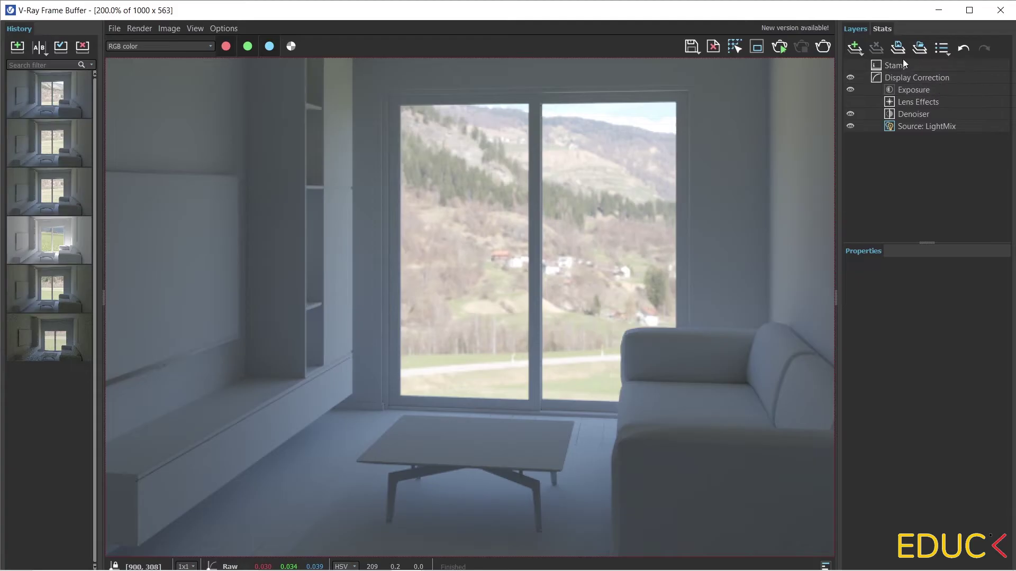
left_click(907, 90)
left_click(853, 48)
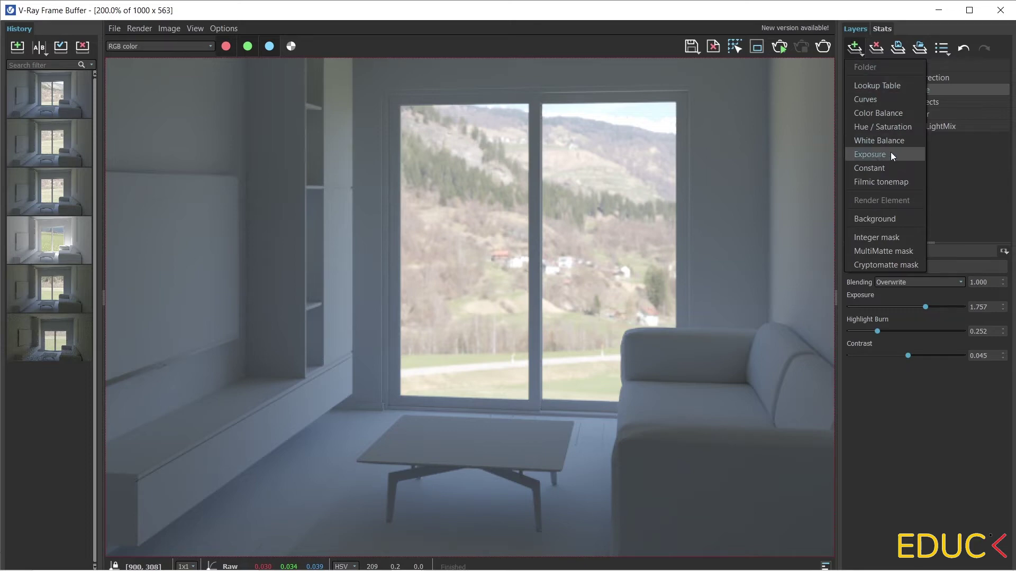
left_click(950, 220)
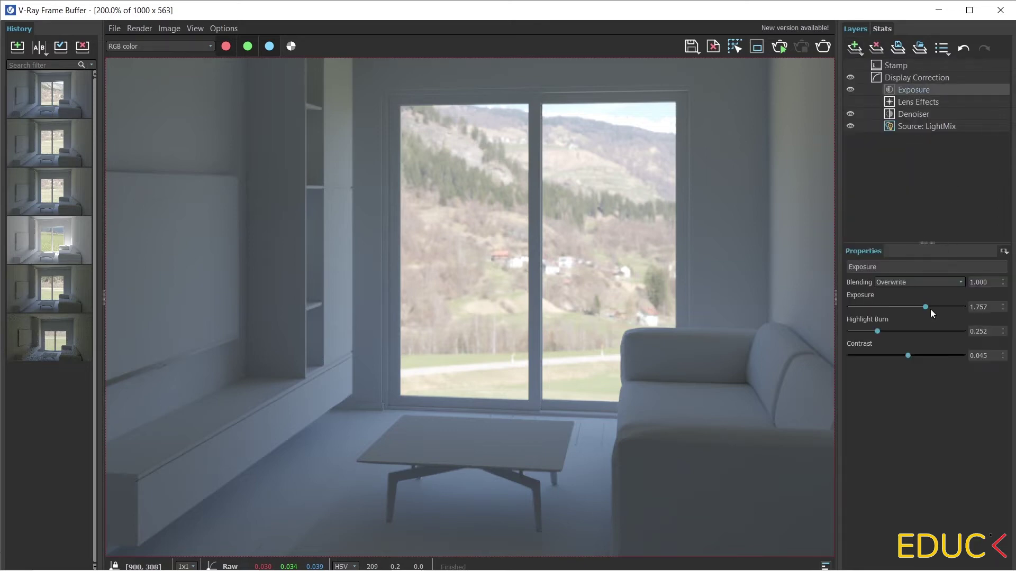
mouse_move(930, 309)
left_mouse_down()
mouse_move(941, 307)
mouse_move(926, 309)
left_mouse_up()
double_click(656, 293)
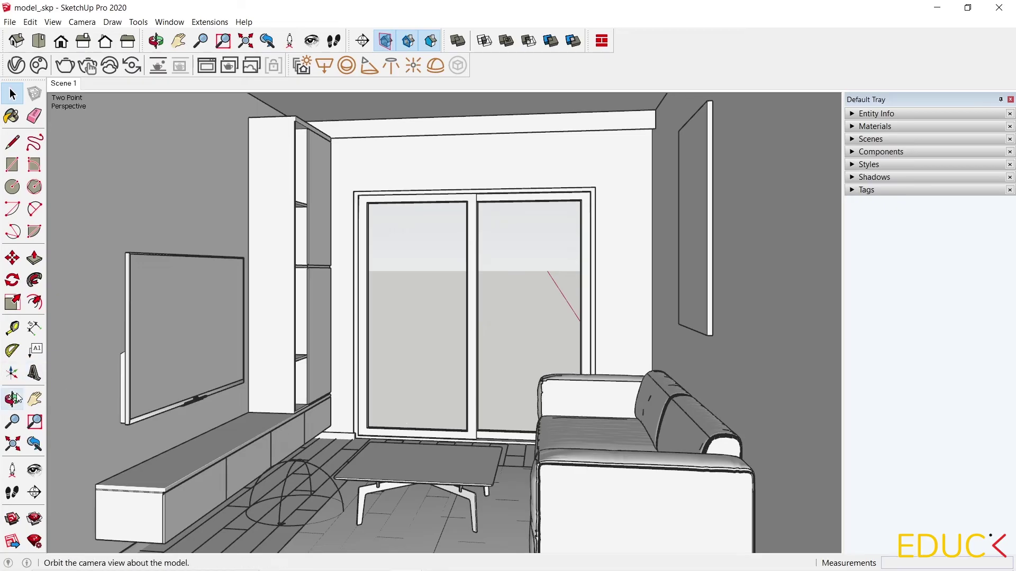
Draw a V-Ray rectangle light over the glass door on the exterior wall, about 98 in U size and 90 in V size
left_click(13, 400)
left_click_drag(582, 307, 436, 159)
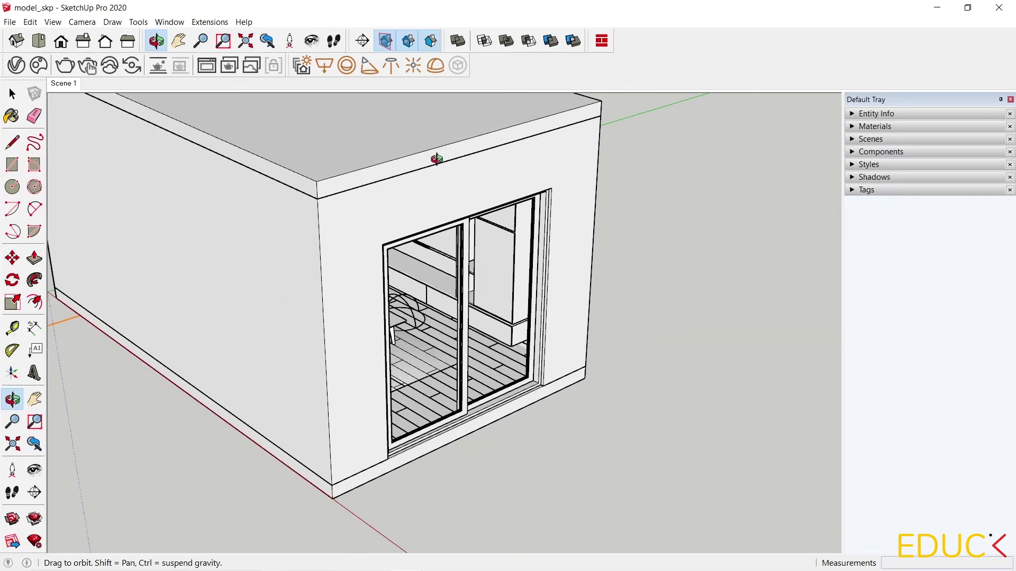
left_click(324, 65)
left_click(377, 240)
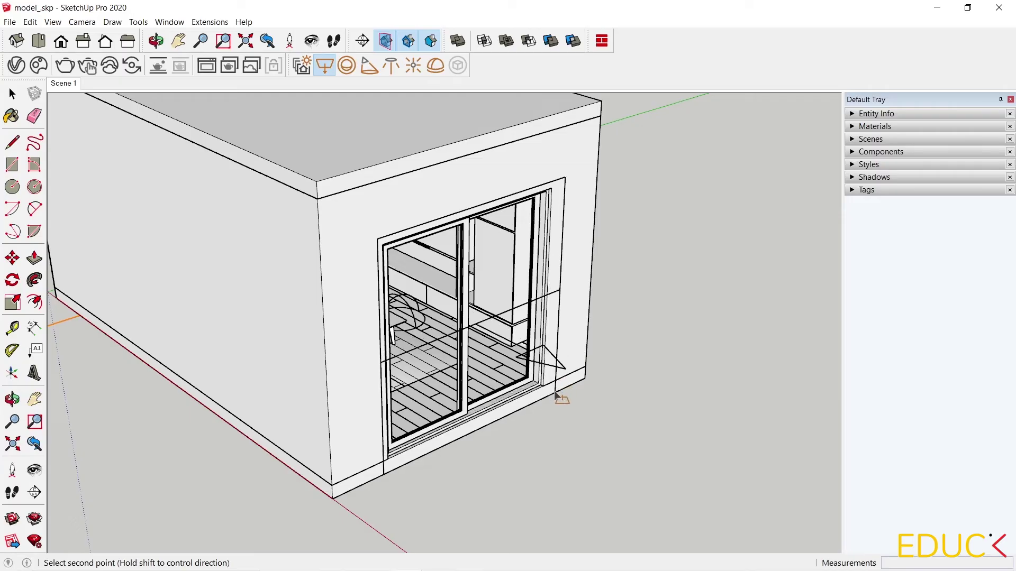
key("Escape")
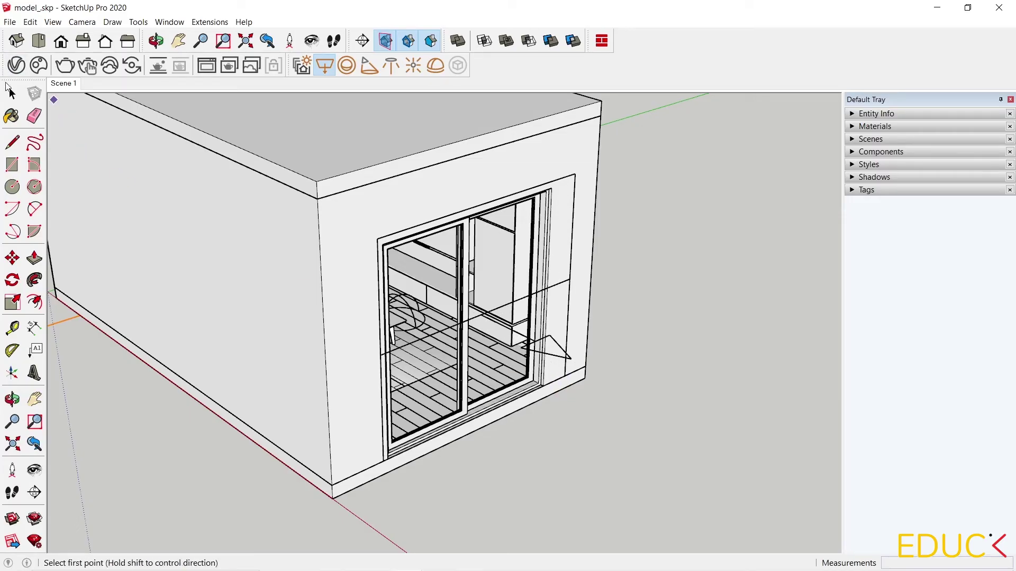
key("space")
Flip the rectangle light along the component's blue axis so it shines into the room
scroll(459, 271, "up", 2)
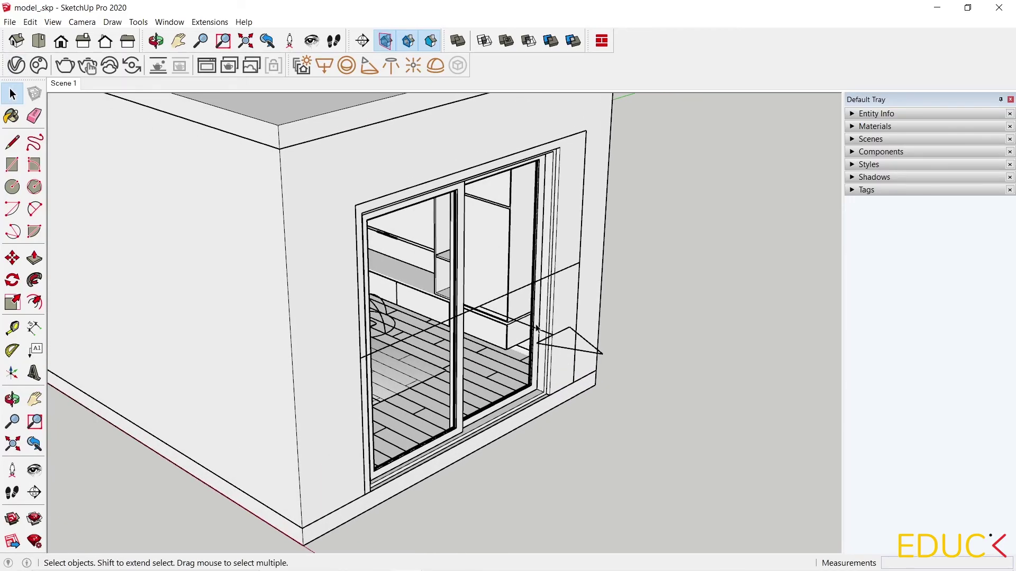
scroll(540, 328, "up", 2)
left_click(534, 333)
right_click(535, 333)
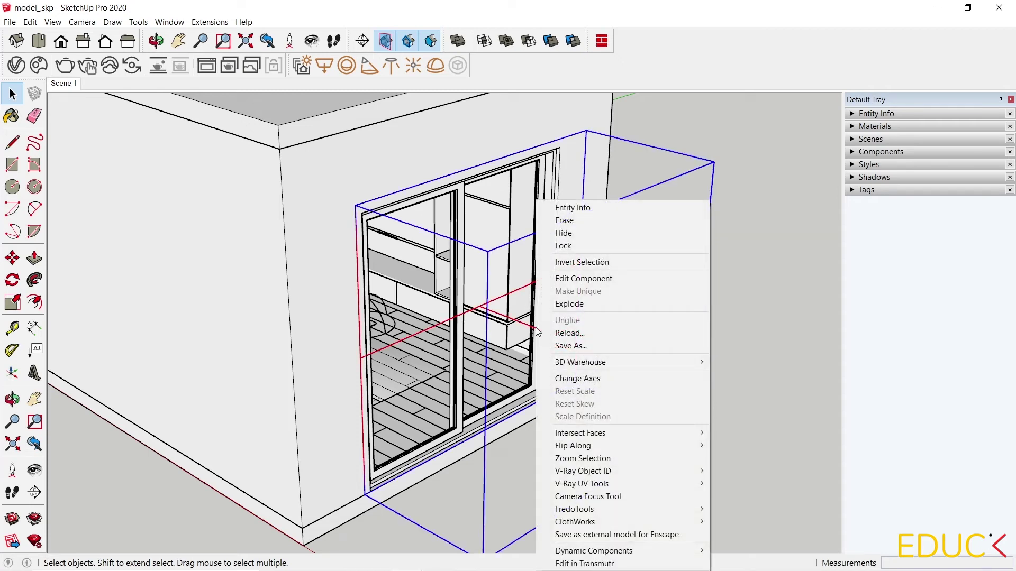
mouse_move(570, 448)
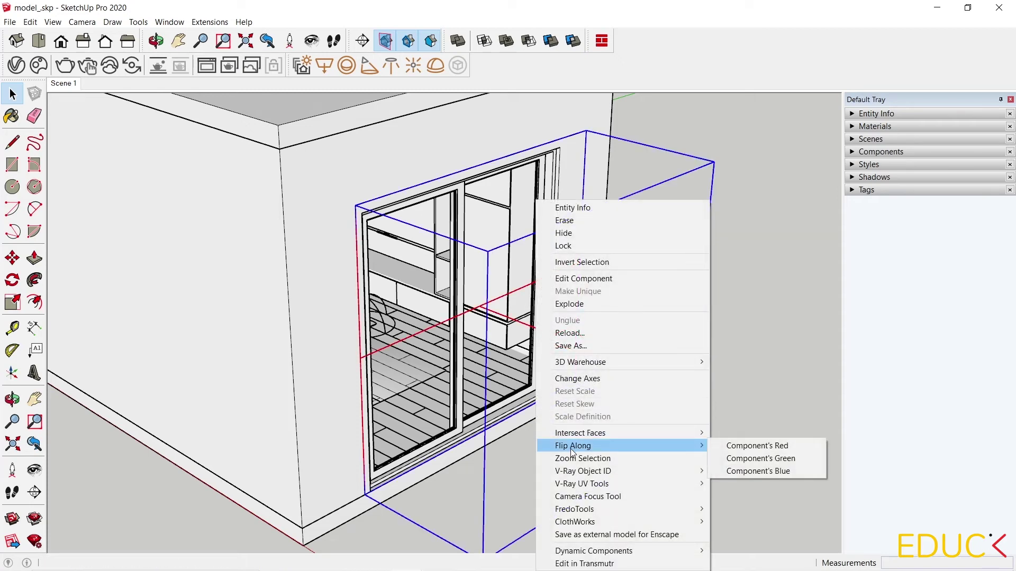
left_click(743, 475)
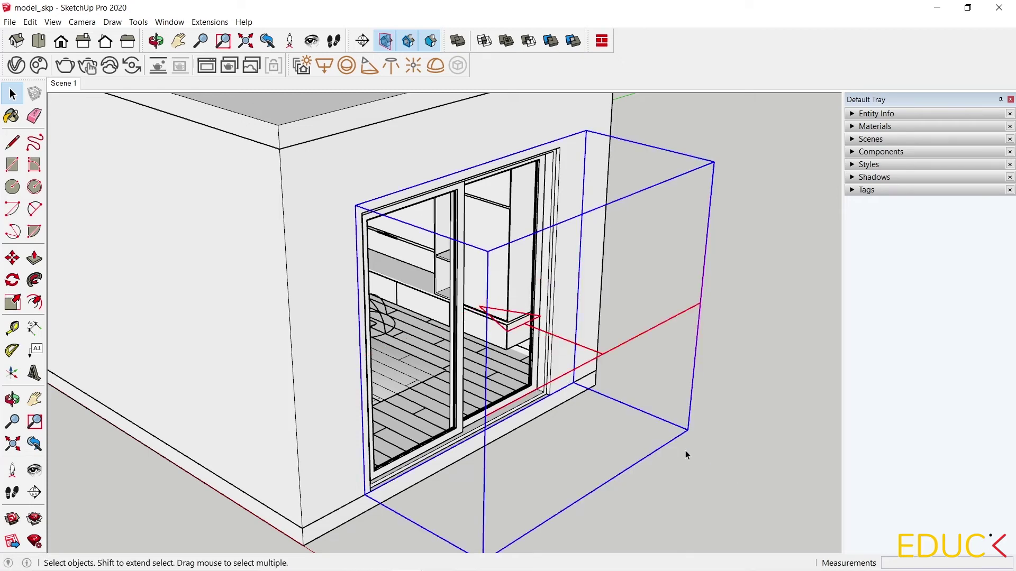
Move the flipped rectangle light about 102.7 cm straight back toward the glass door
left_click(13, 258)
left_click(634, 496)
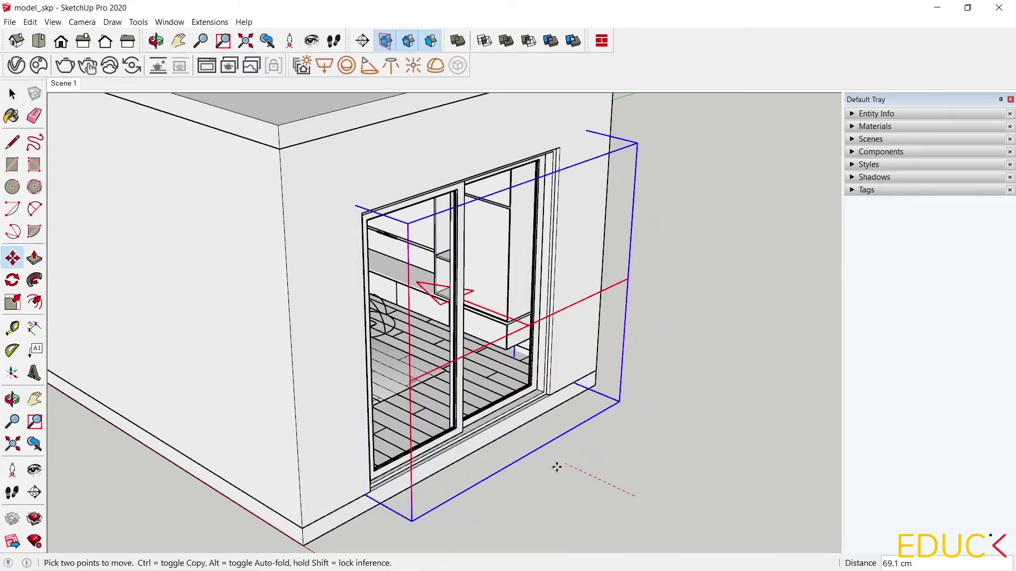
left_click(529, 447)
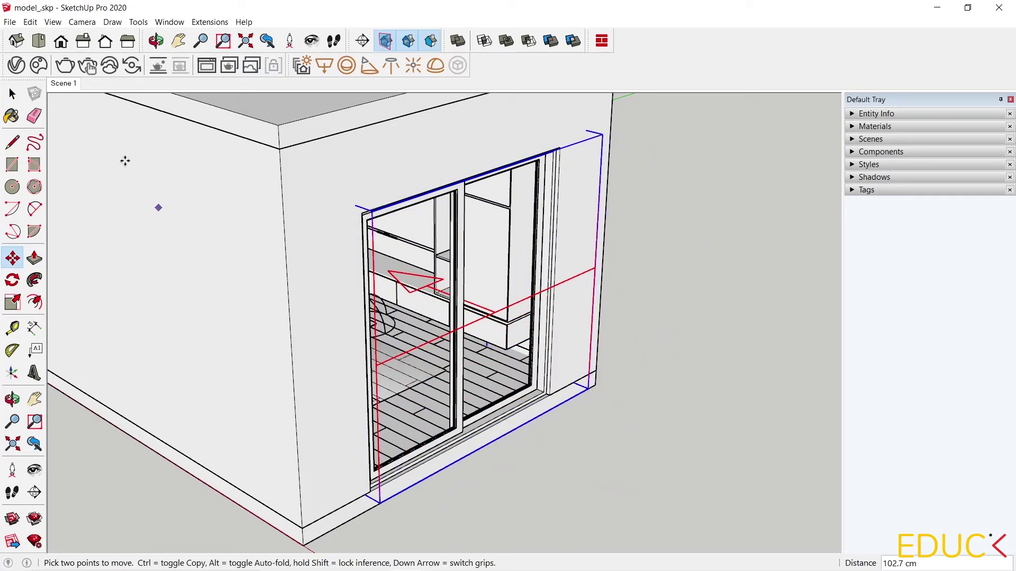
Restore the Scene 1 view, render the room with the rectangle light and open the light's settings
left_click(71, 85)
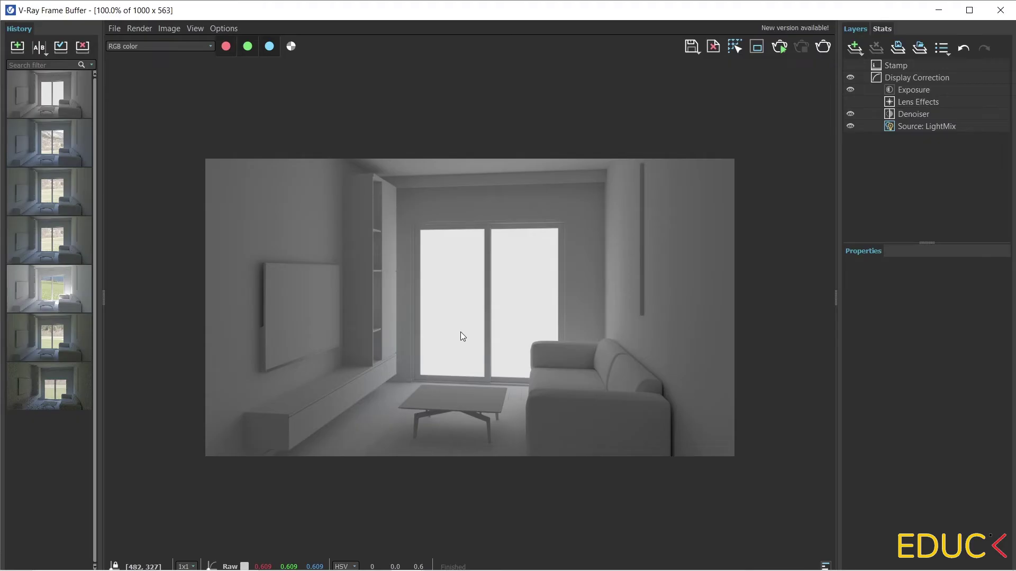
left_click(938, 10)
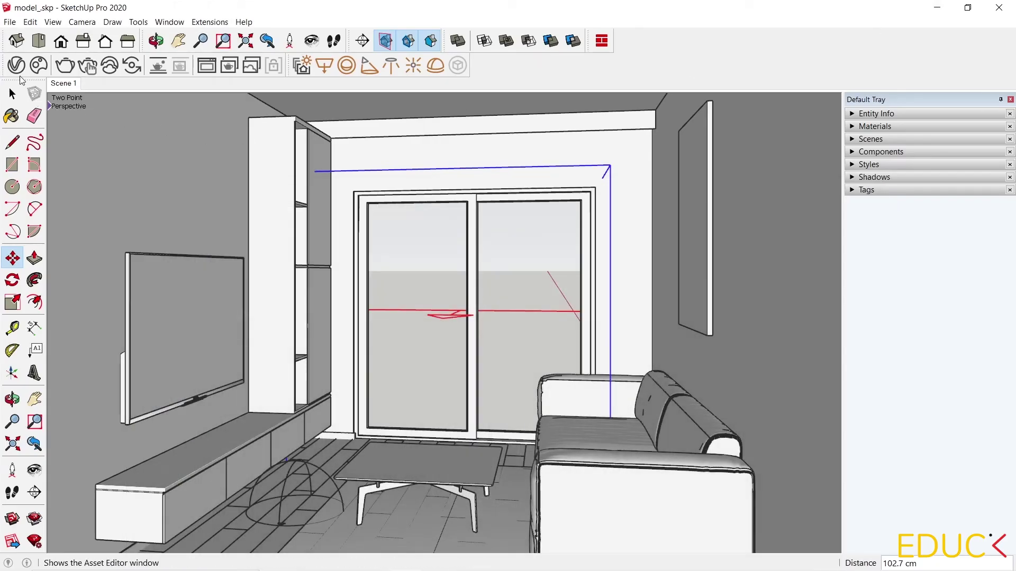
left_click(18, 74)
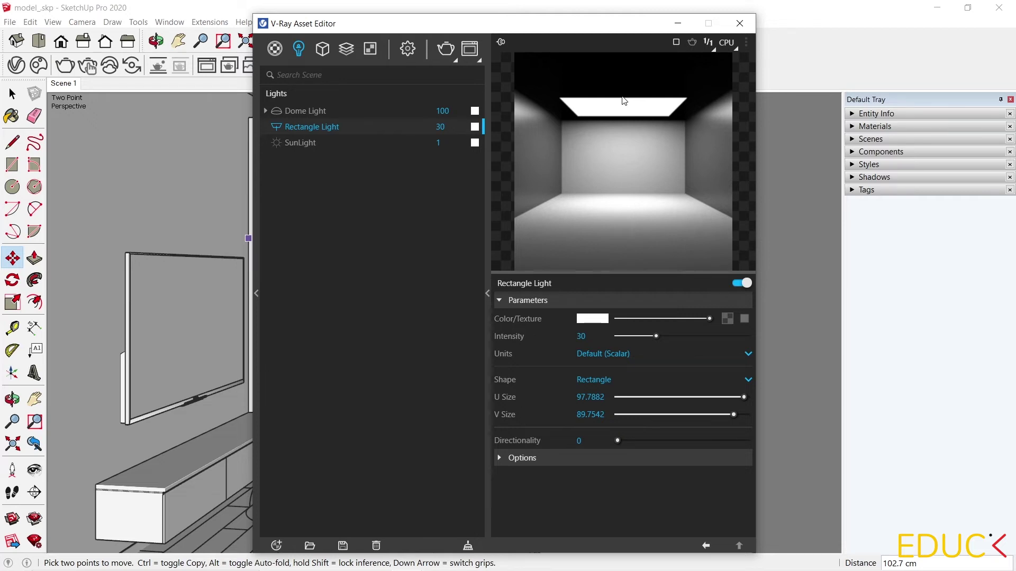
Make the rectangle light outside the glass door invisible in its options, keeping its shadows on
left_click(522, 458)
scroll(538, 439, "down", 1)
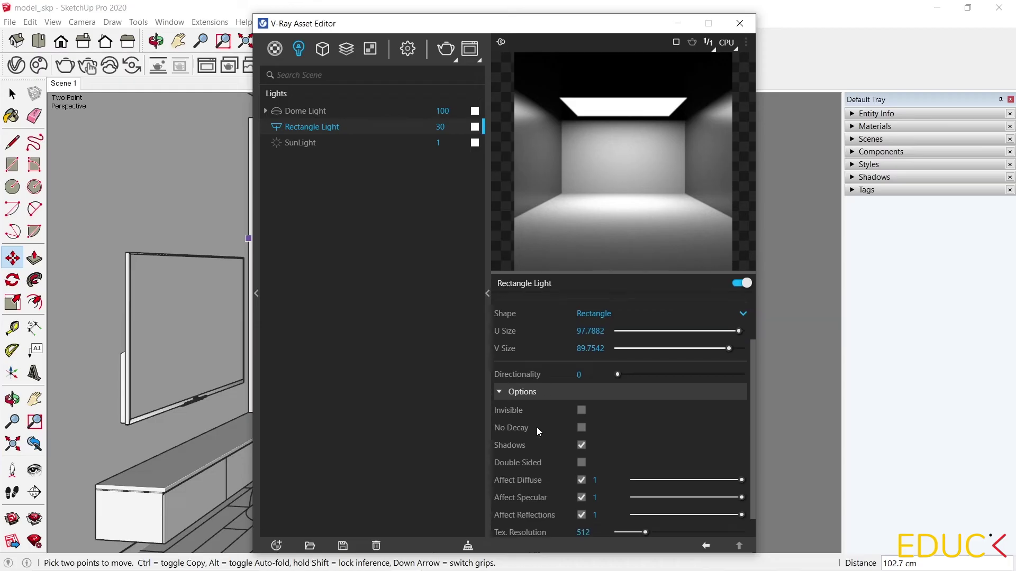
left_click(581, 411)
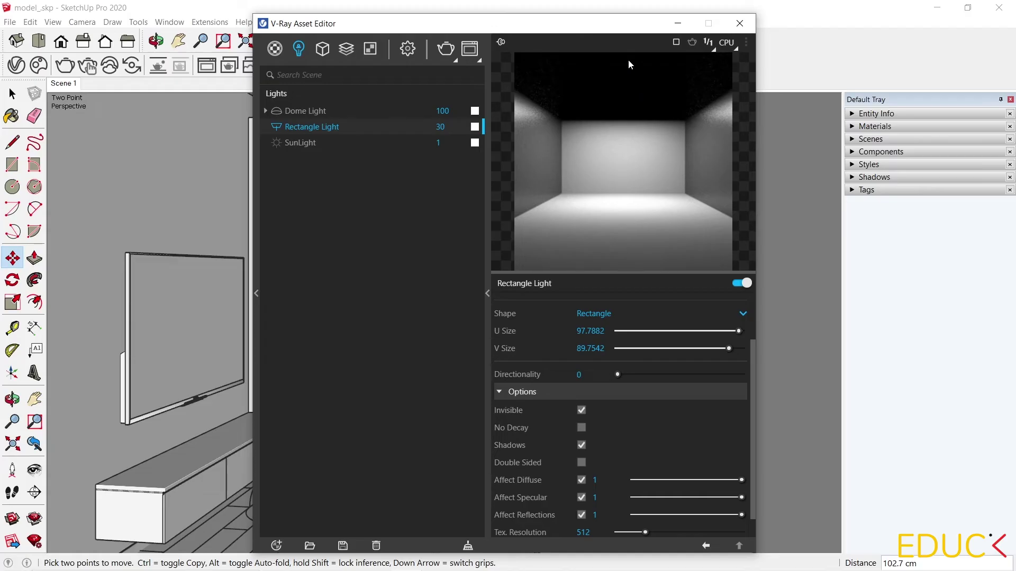
left_click_drag(578, 24, 831, 18)
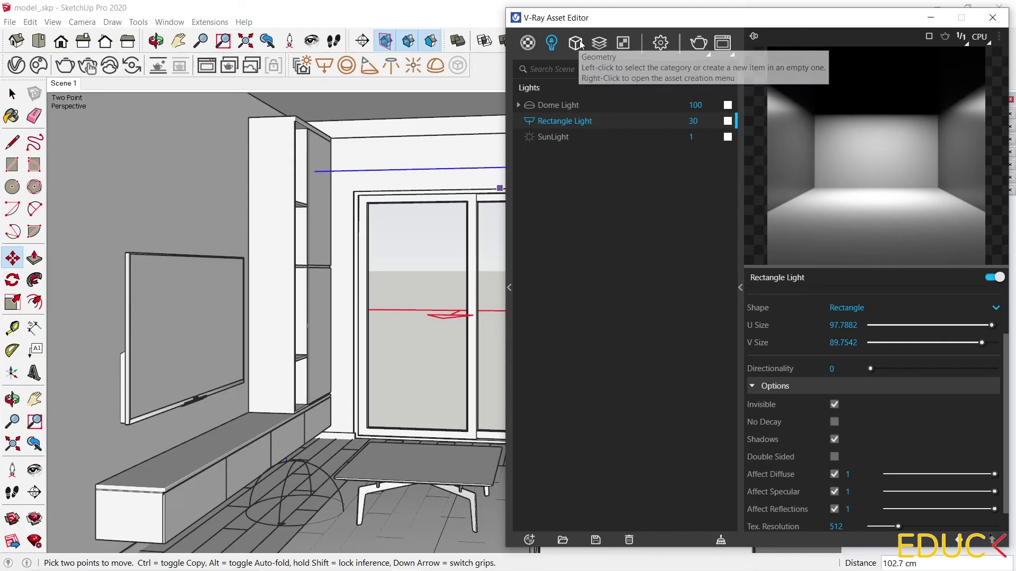
Examine the Light Mix render element's grouping and look up Light Mix among the render elements that can be added
left_click(598, 44)
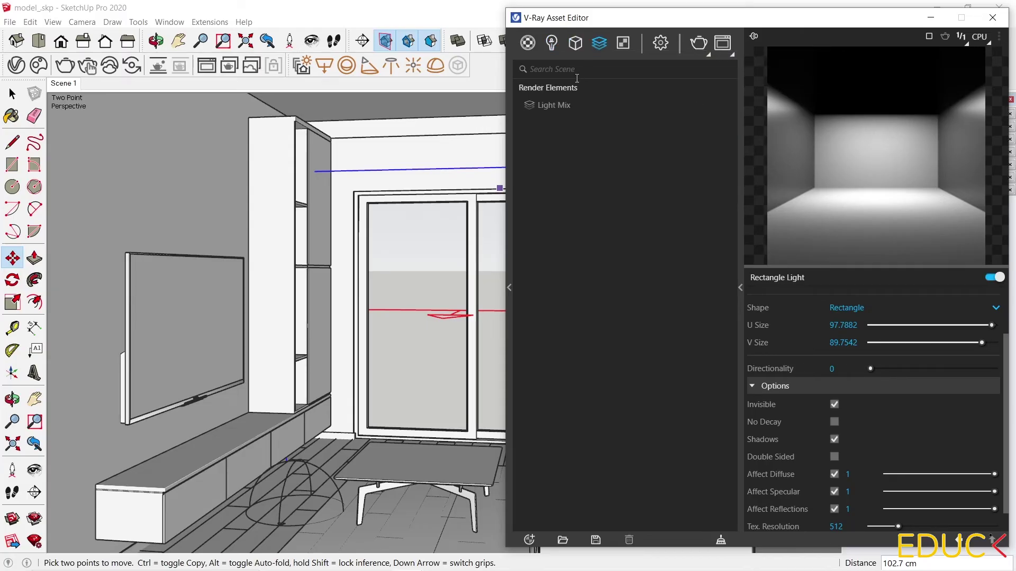
left_click(553, 108)
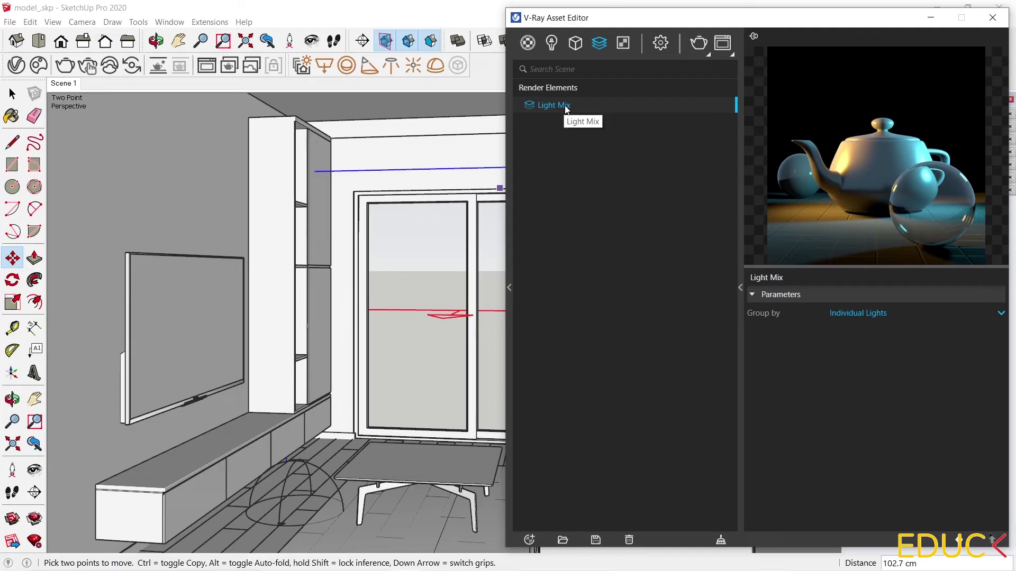
left_click(529, 539)
mouse_move(573, 489)
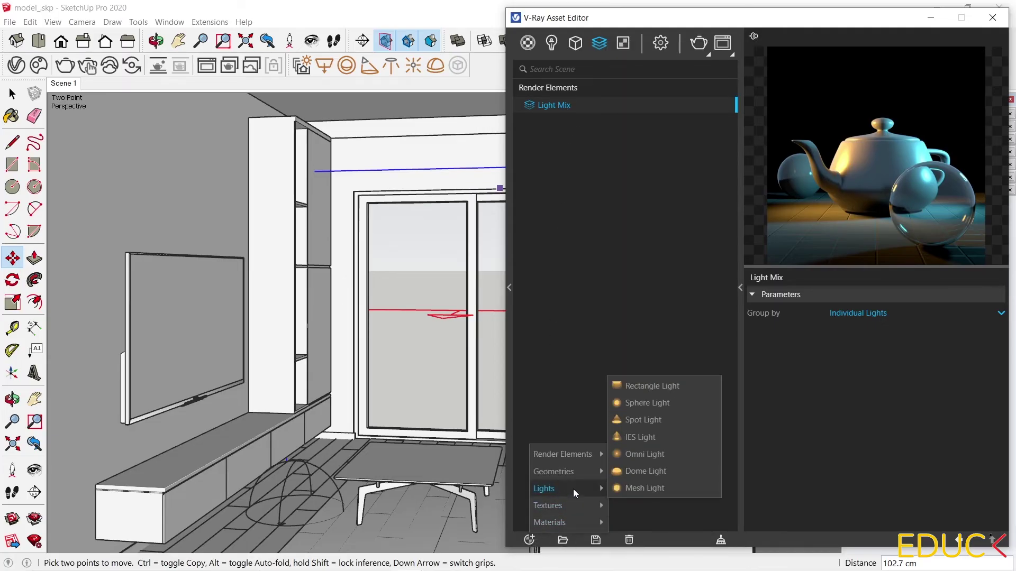
mouse_move(576, 454)
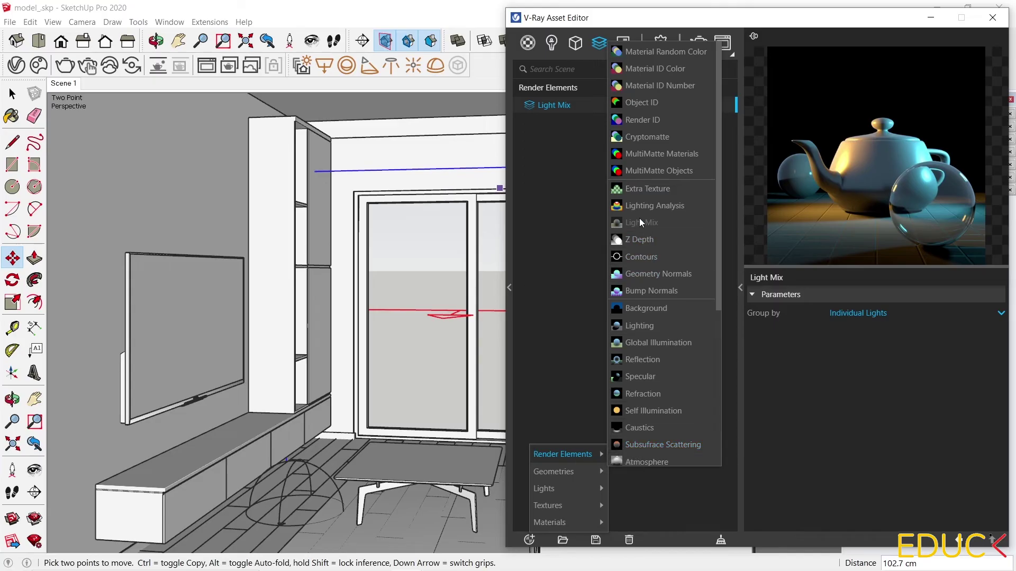
left_click(564, 219)
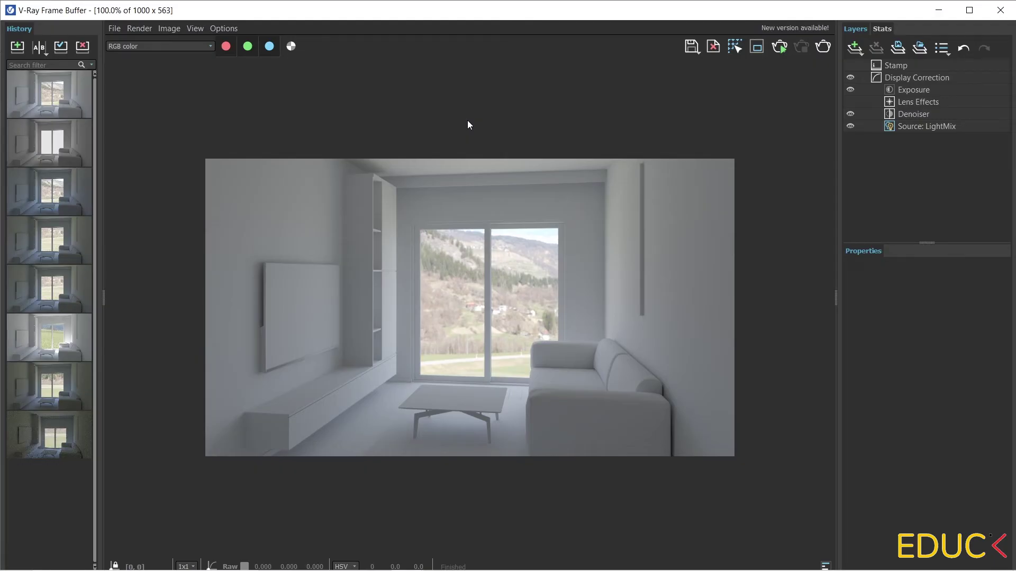
Compare the dome light's and rectangle light's contributions in the render's LightMix by disabling and re-enabling each one
left_click(909, 128)
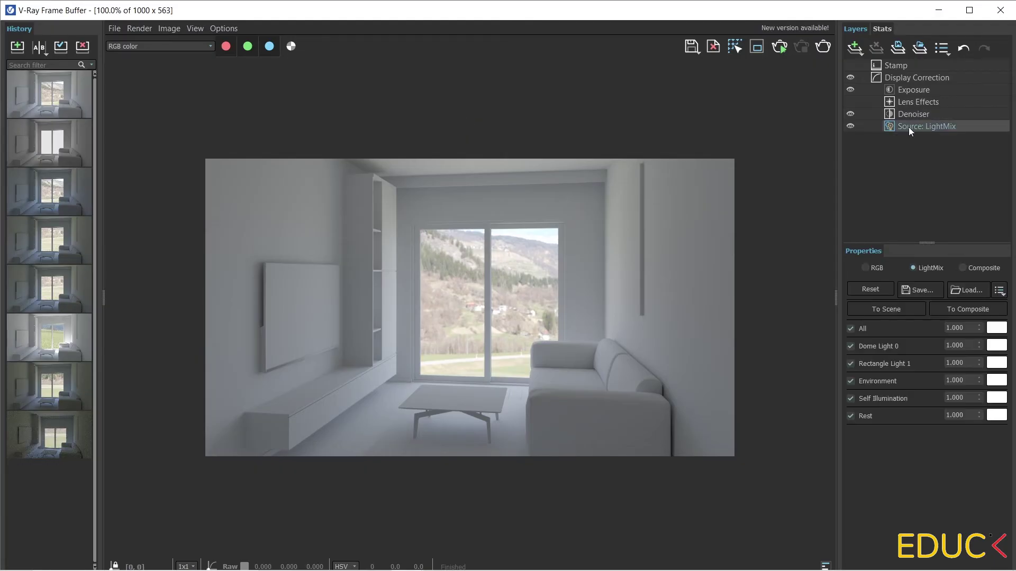
left_click(850, 346)
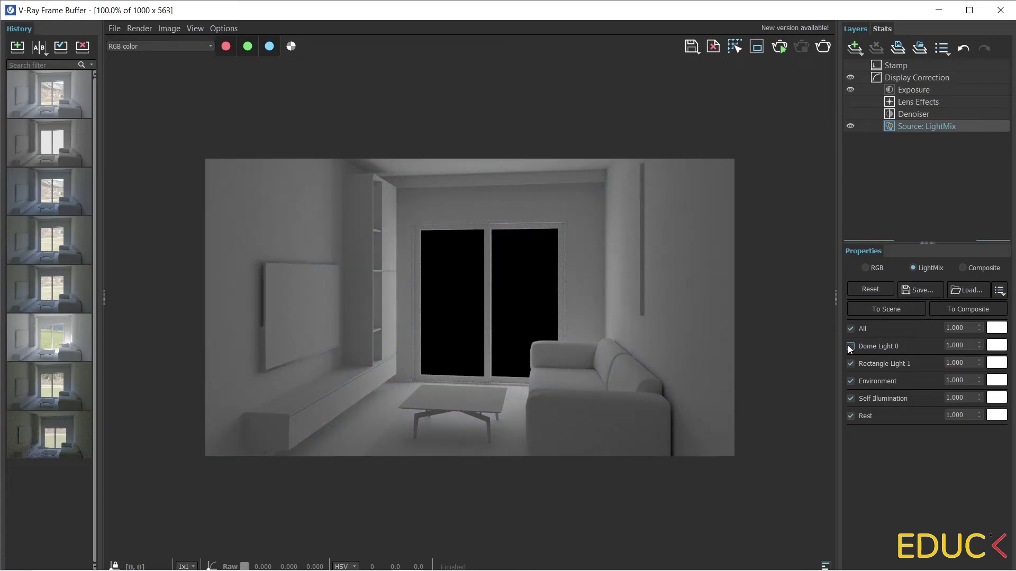
left_click(850, 346)
left_click(850, 364)
left_click(850, 363)
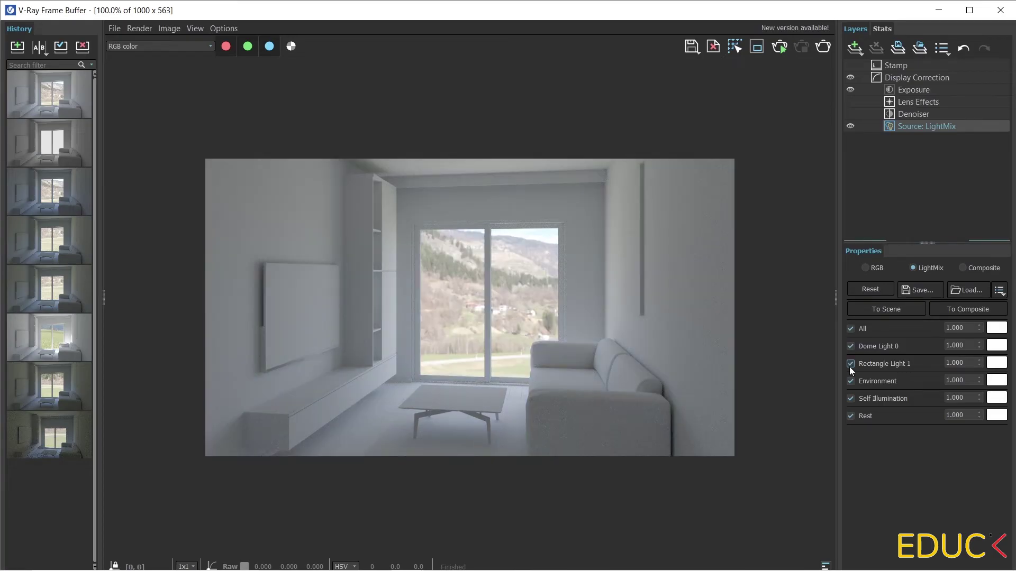
left_click(851, 346)
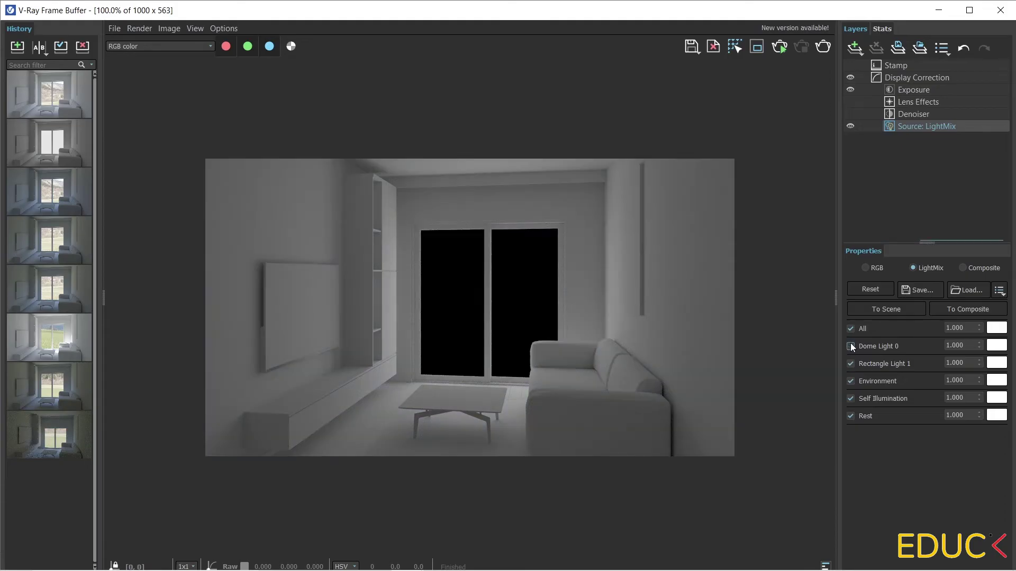
left_click(850, 346)
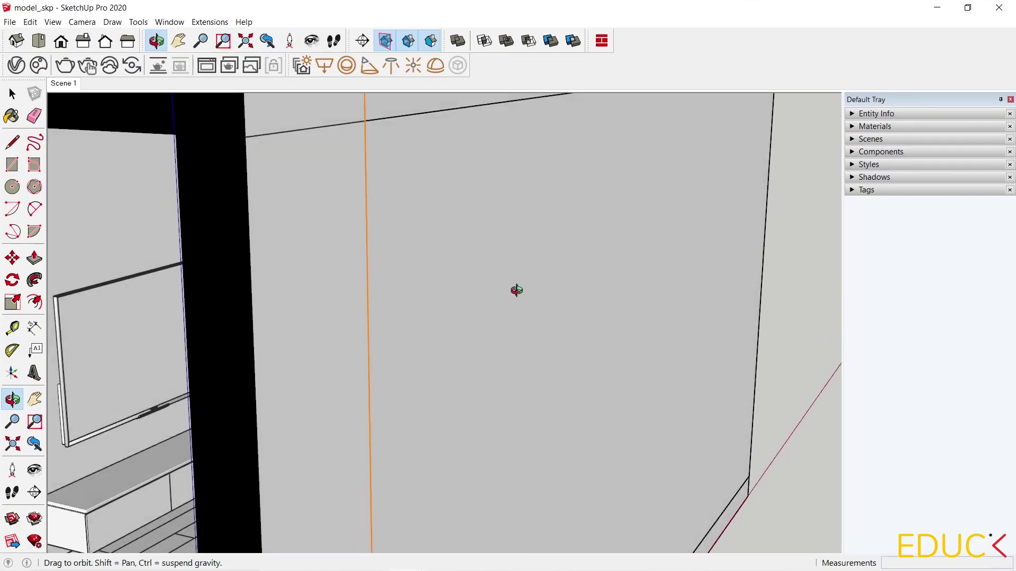
Draw a second V-Ray rectangle light inside the room near its open end, about 127 in U size and 81 in V size
mouse_move(517, 290)
left_mouse_down()
mouse_move(530, 254)
mouse_move(522, 235)
left_mouse_up()
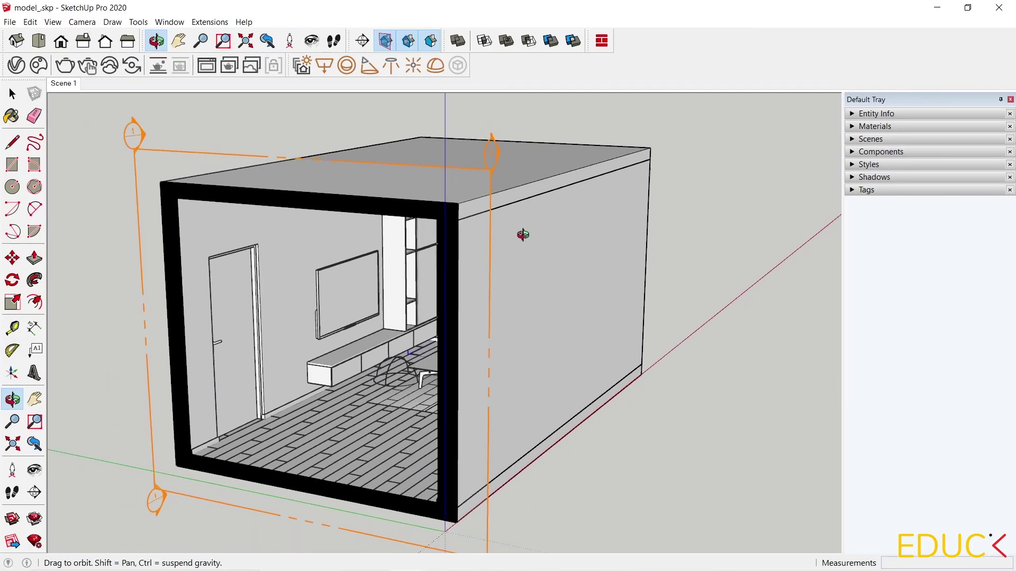
scroll(522, 234, "down", 1)
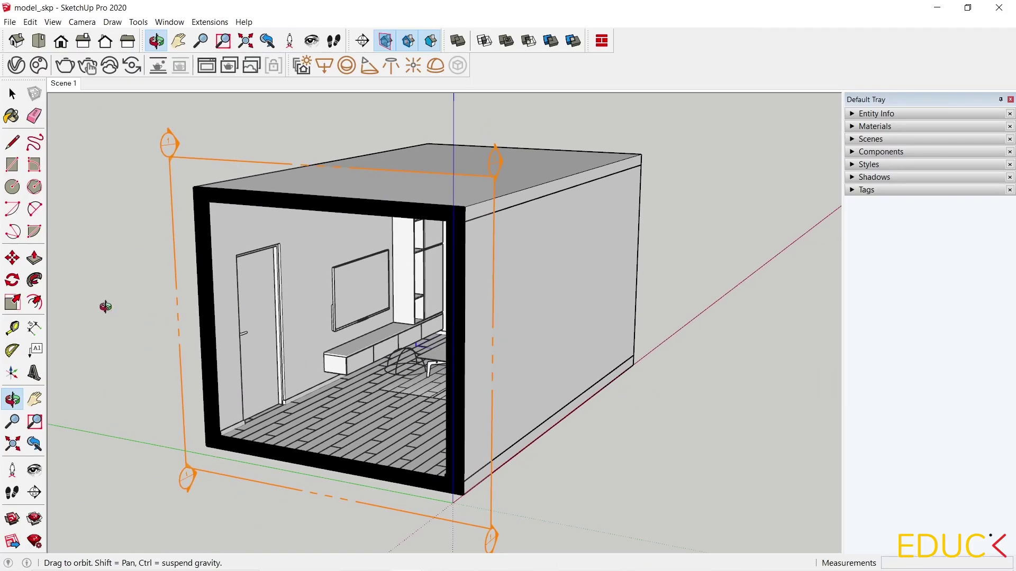
left_click(325, 66)
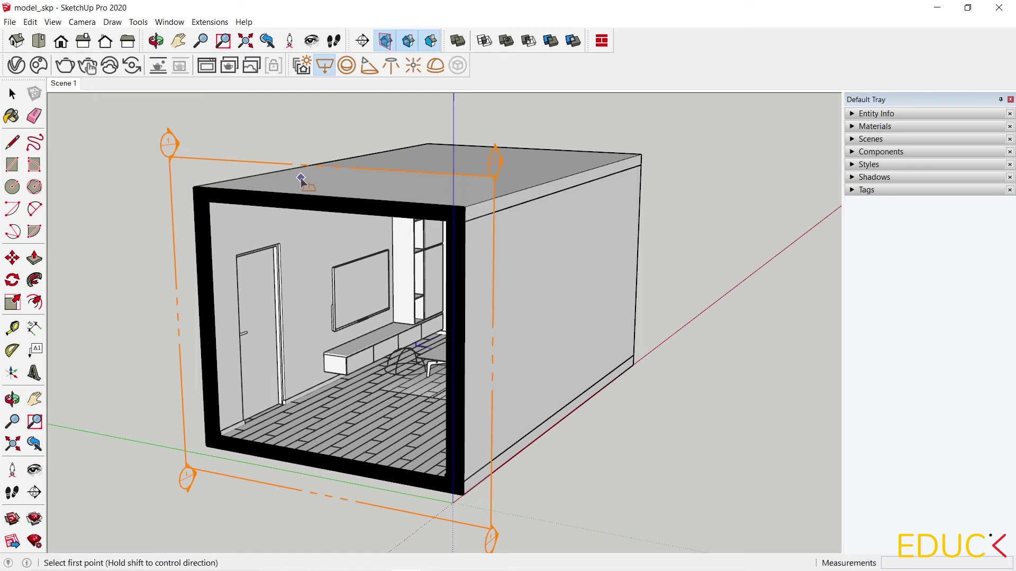
left_click(217, 222)
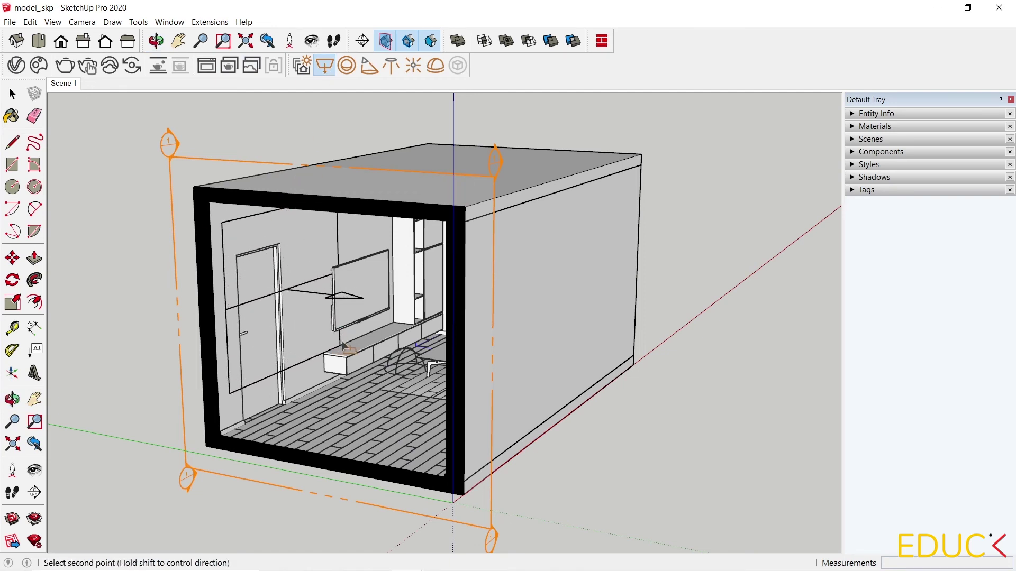
left_click(364, 331)
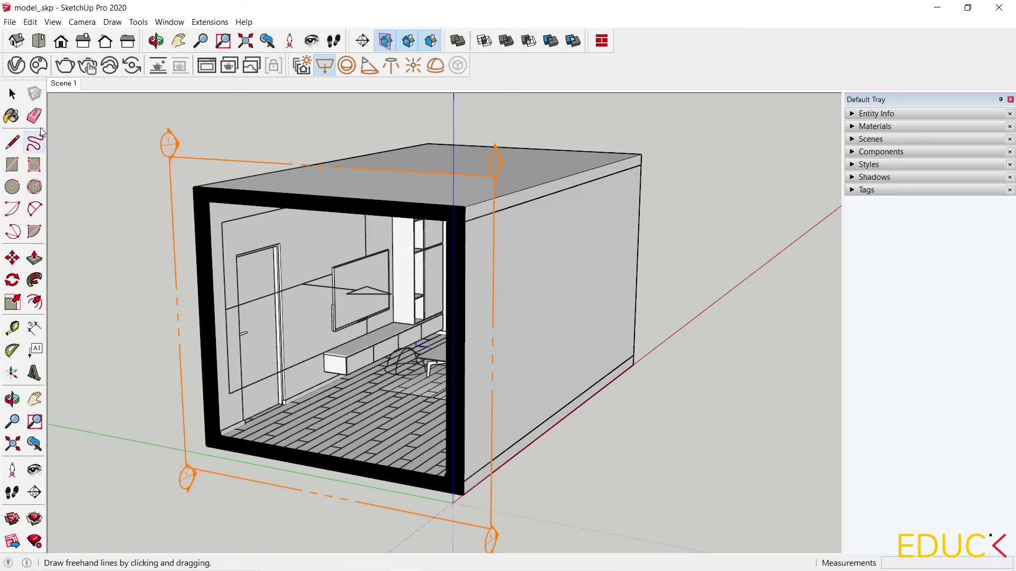
Rotate the new rectangle light around the vertical axis so it shines from the room's open end towards the glass door
left_click(13, 94)
left_click(226, 307)
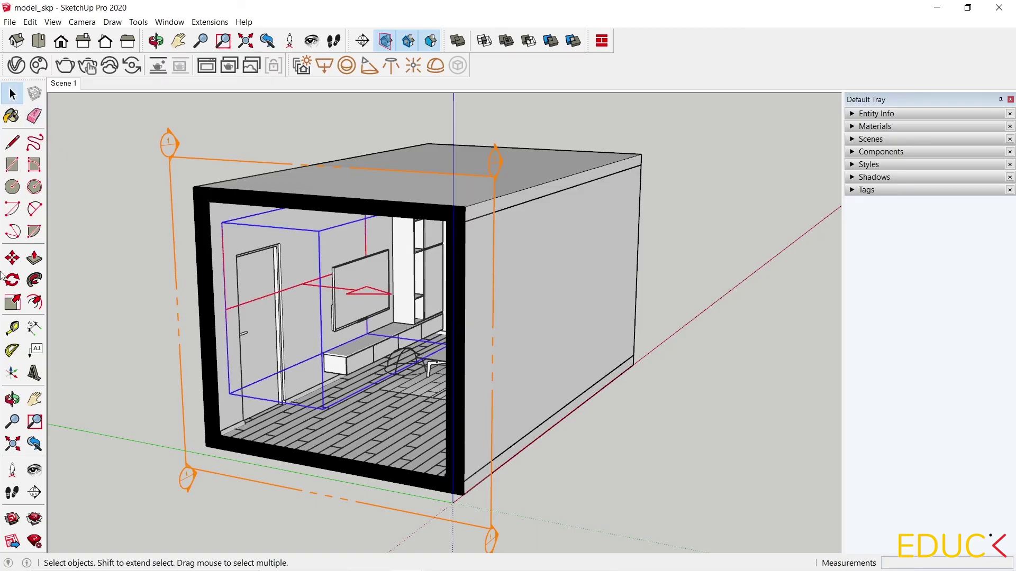
left_click(4, 277)
left_click(315, 430)
left_click(332, 427)
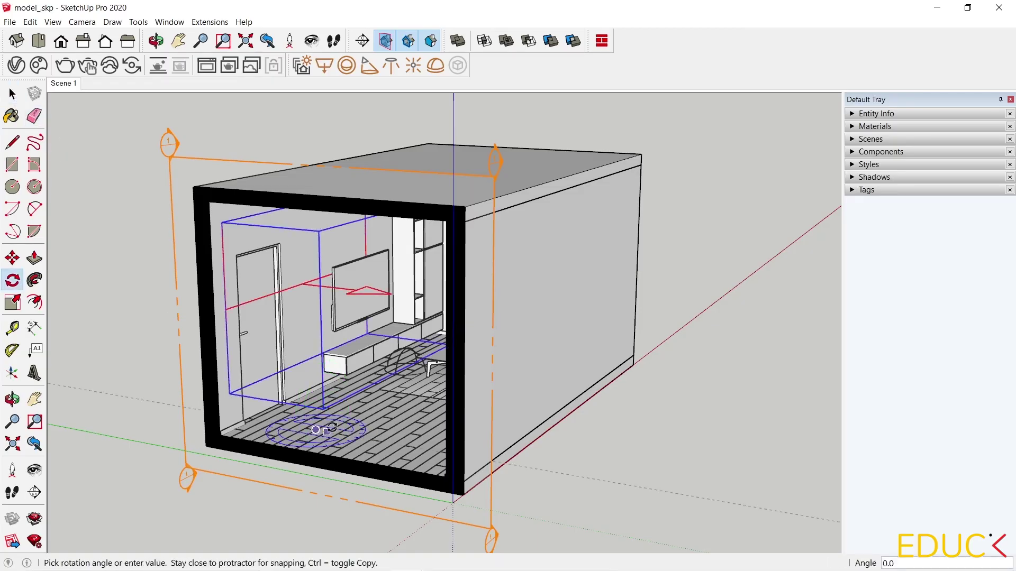
left_click(318, 412)
Move the rotated rectangle light so it spans the room's open end, finishing with a 30.7 cm shift
left_click(12, 258)
left_click(306, 385)
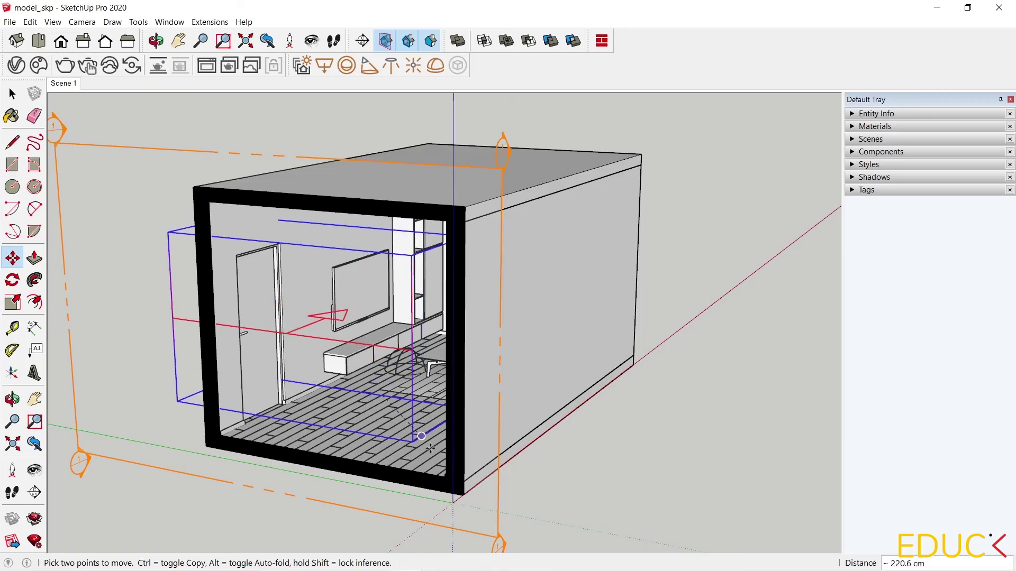
scroll(339, 227, "up", 2)
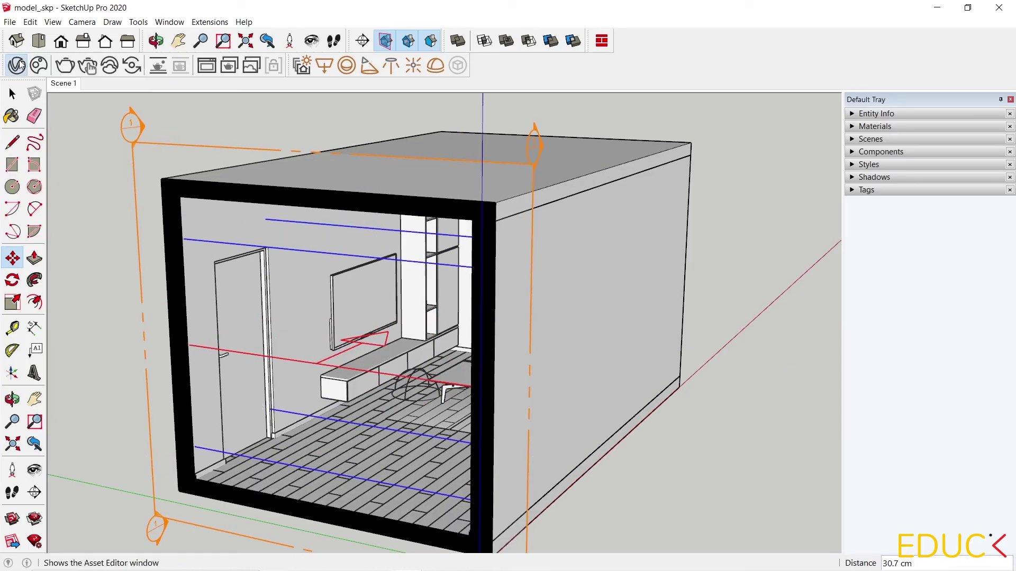
Resize the second rectangle light to a U size of 104.9 and a V size of 89.3
left_click(16, 66)
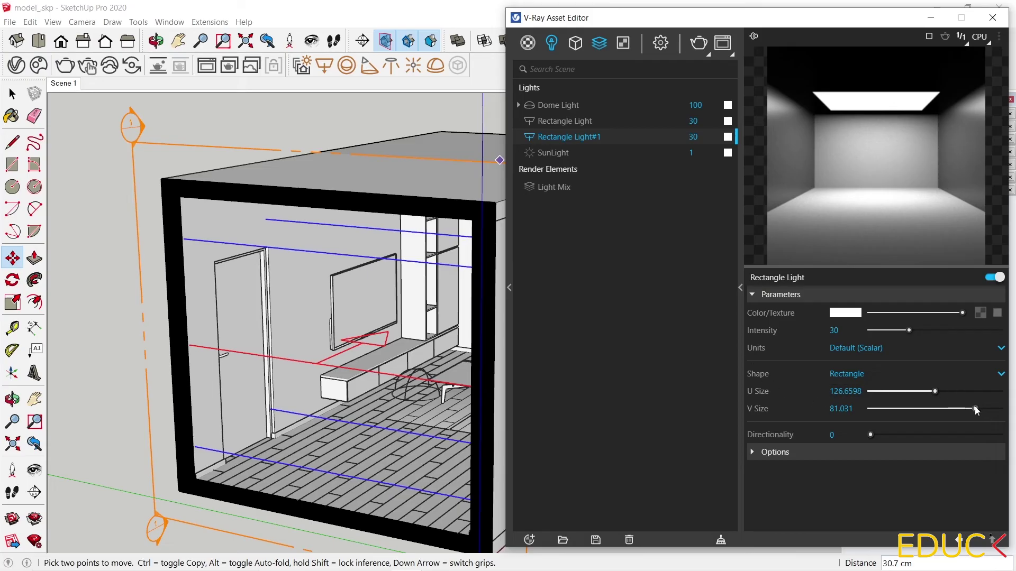
left_click_drag(935, 393, 925, 394)
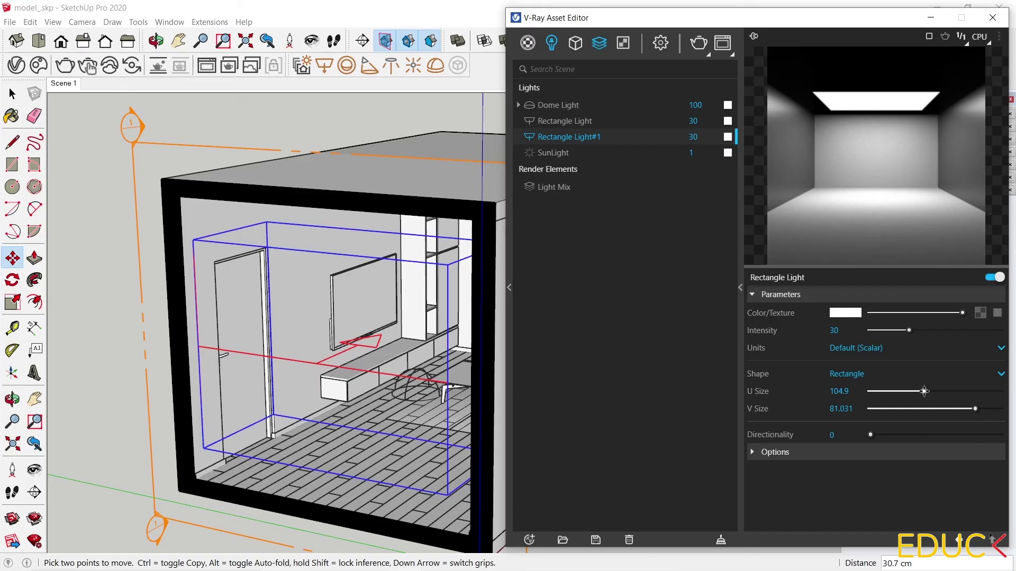
left_click_drag(975, 411, 982, 413)
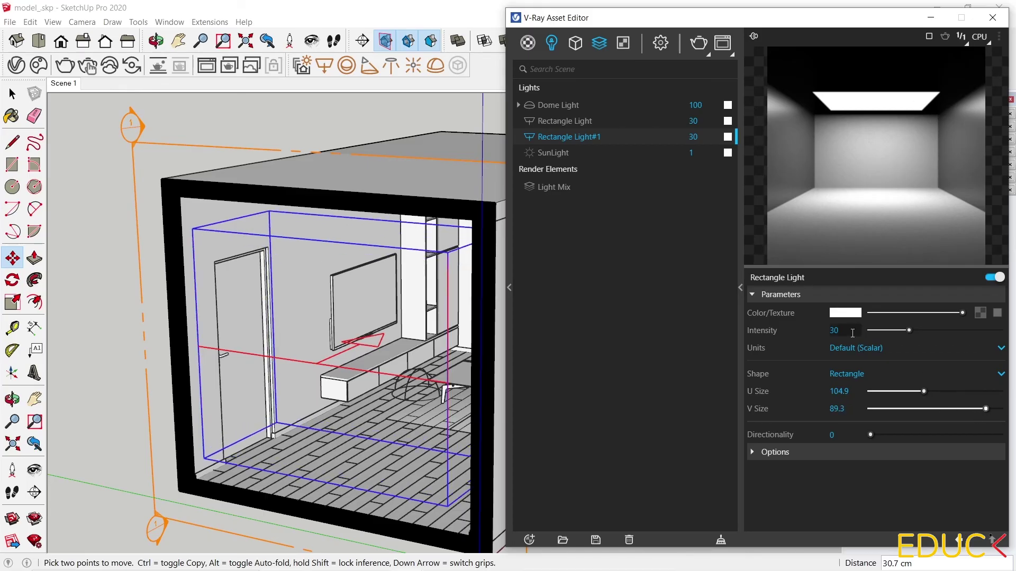
Set the second rectangle light's intensity to 15 and make it invisible in its options
type("15")
left_click(773, 452)
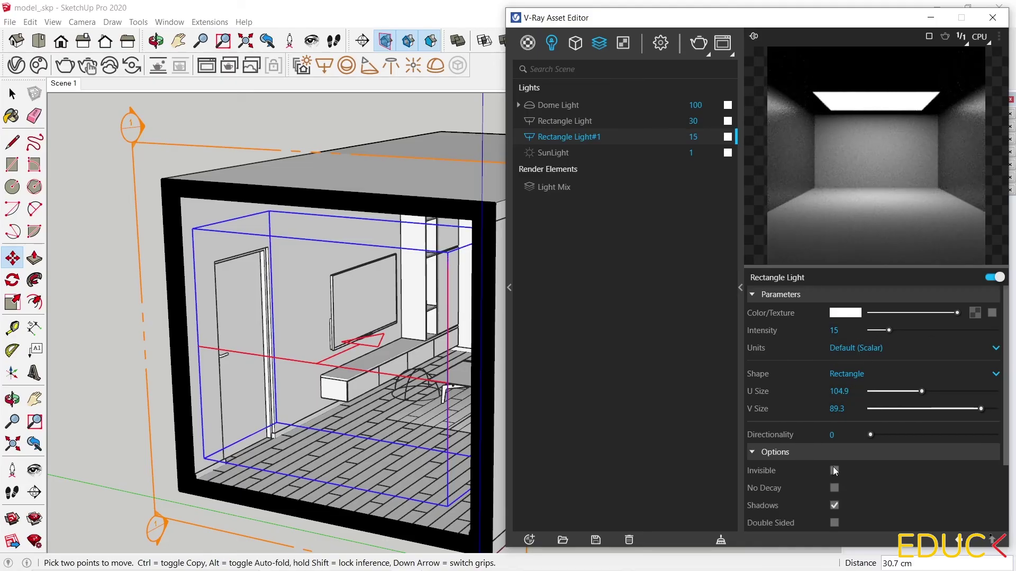
left_click(929, 36)
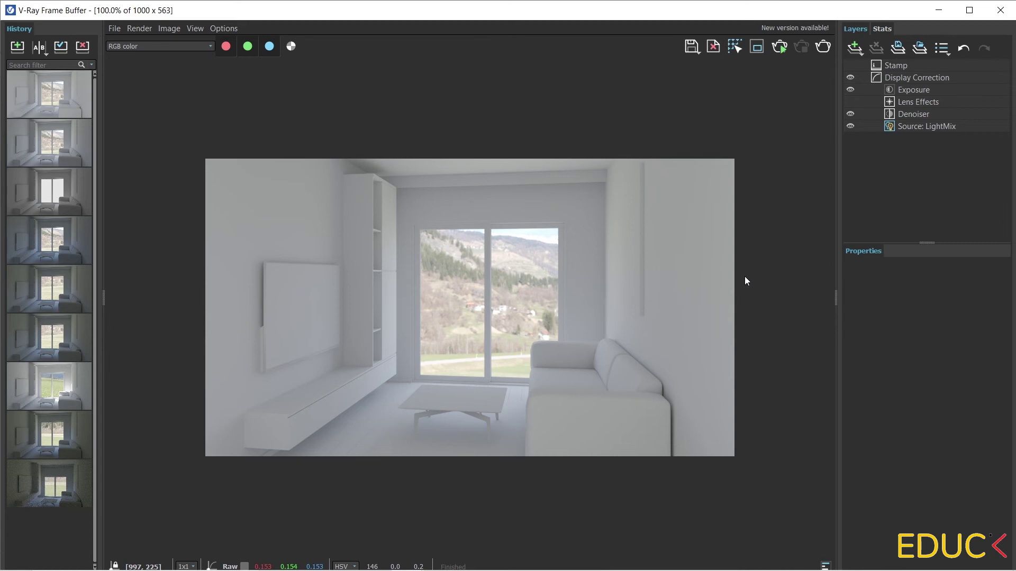
Compare the new render's LightMix with Rectangle Light#1 disabled and enabled, and adjust that light's multiplier
left_click(927, 126)
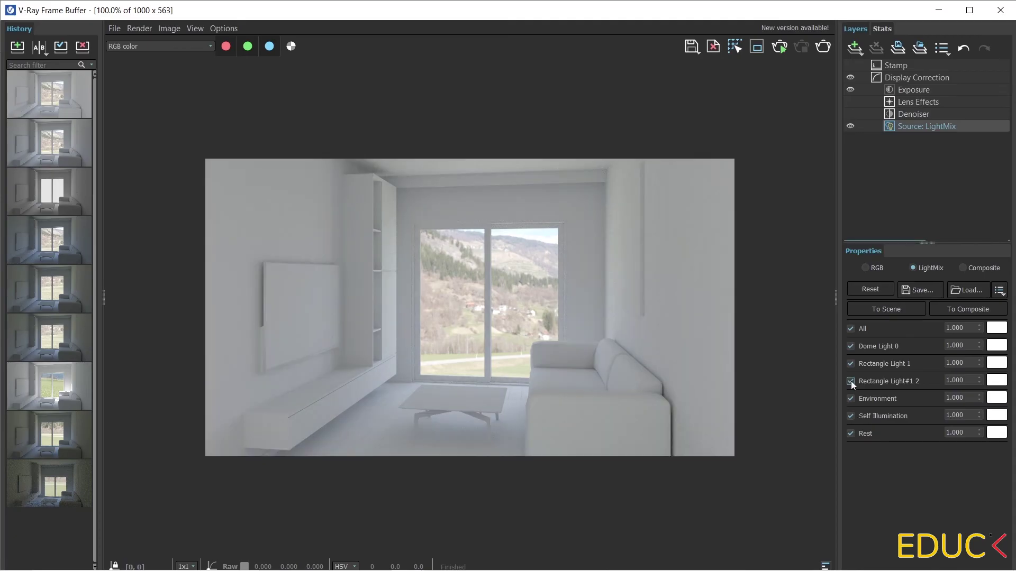
left_click(851, 381)
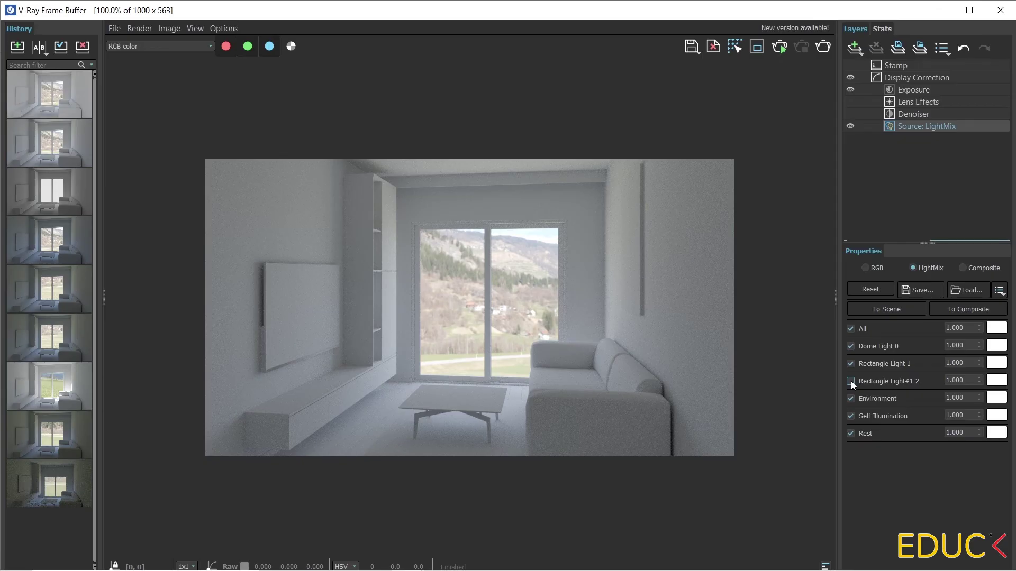
left_click(851, 381)
left_click(850, 381)
left_click(851, 381)
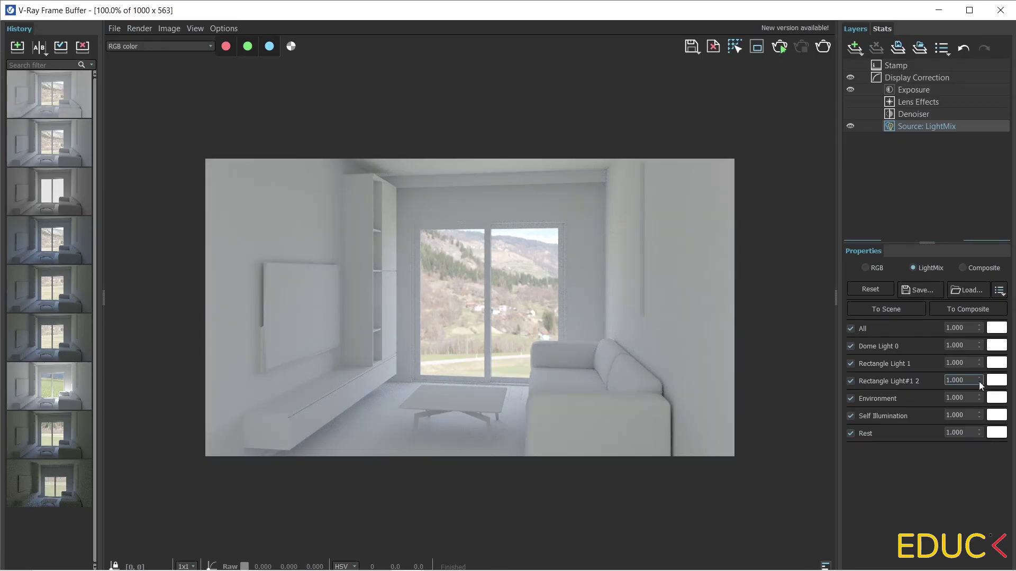
left_click_drag(980, 382, 969, 437)
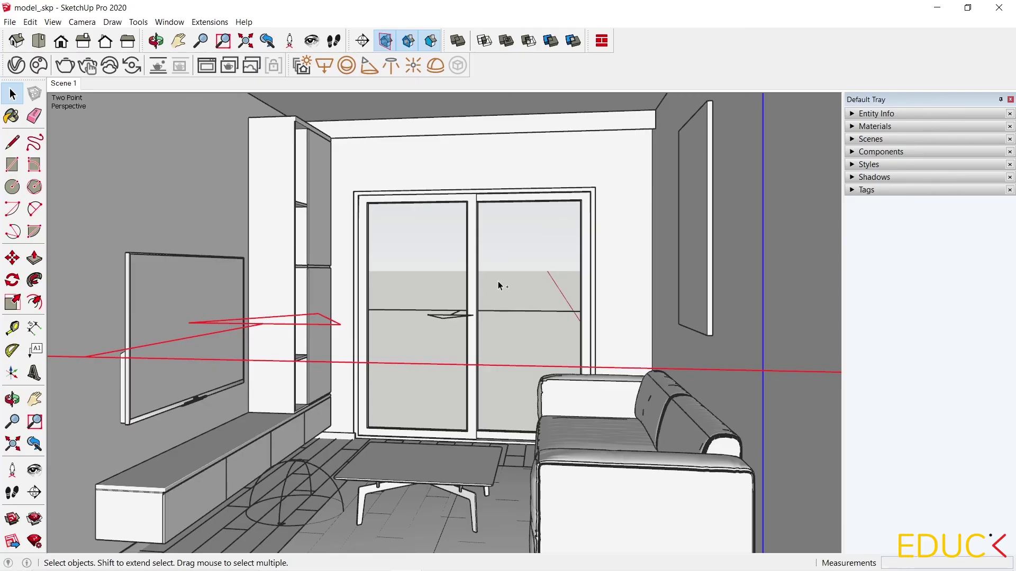
Examine the vray_transparentn and Two Sided curtain materials and inspect the curtains at 100% zoom in the rendered image
key("m")
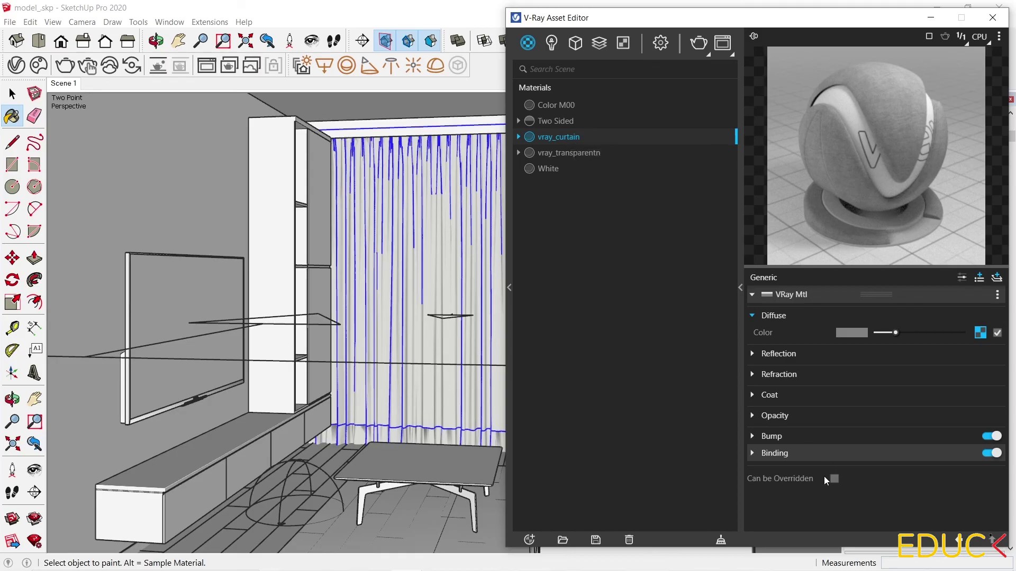
left_click(573, 154)
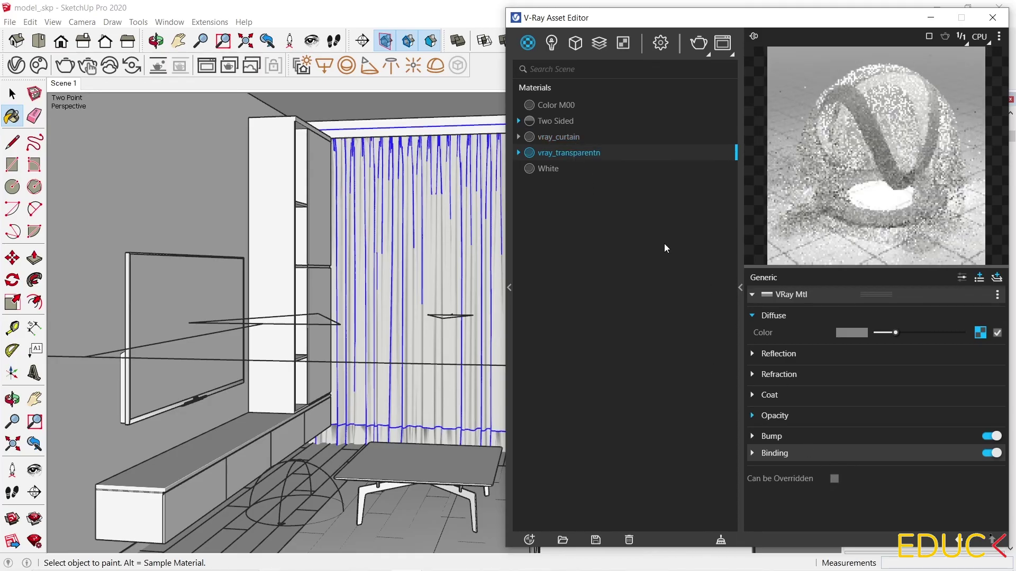
left_click(555, 121)
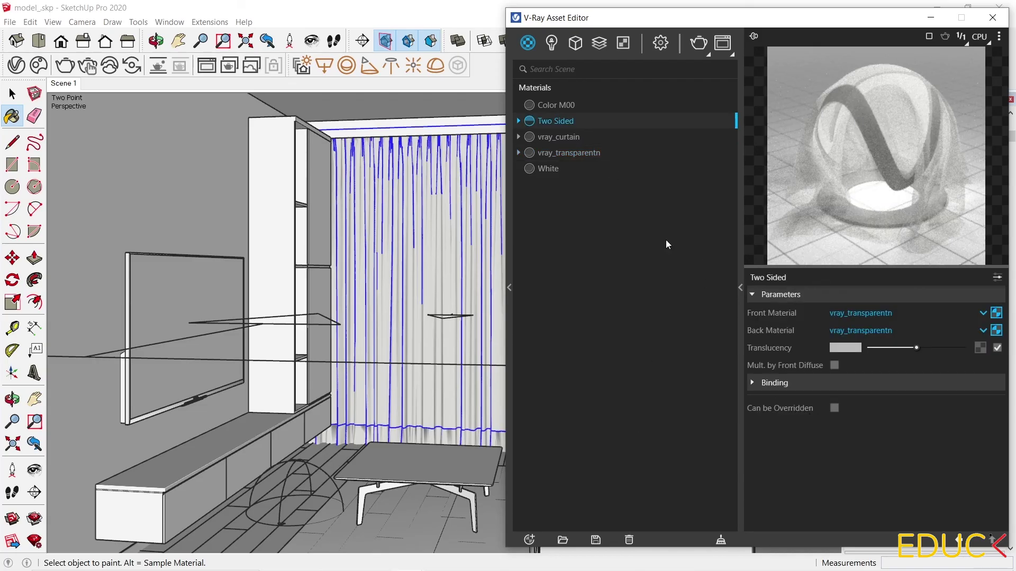
left_click(723, 42)
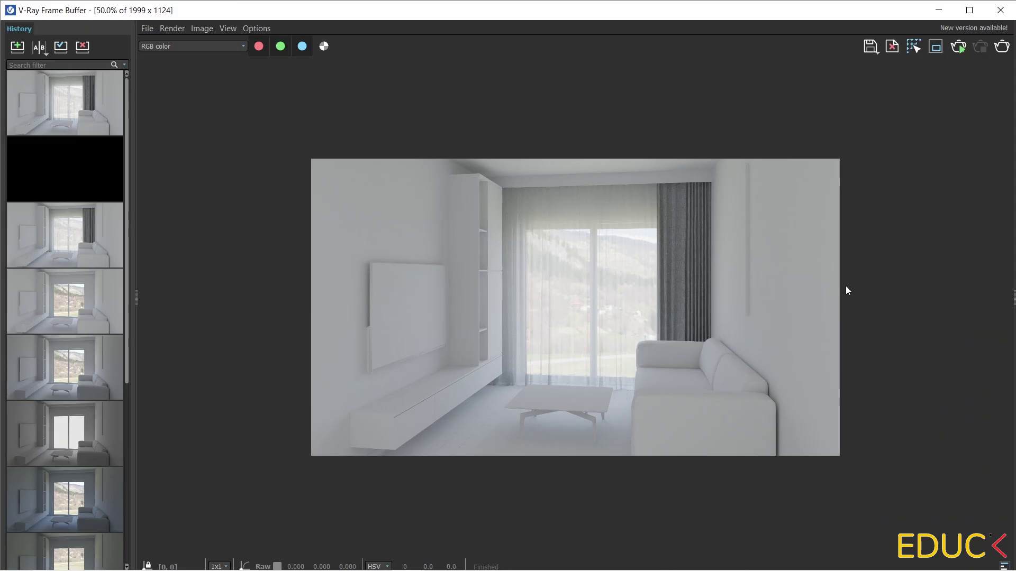
double_click(611, 324)
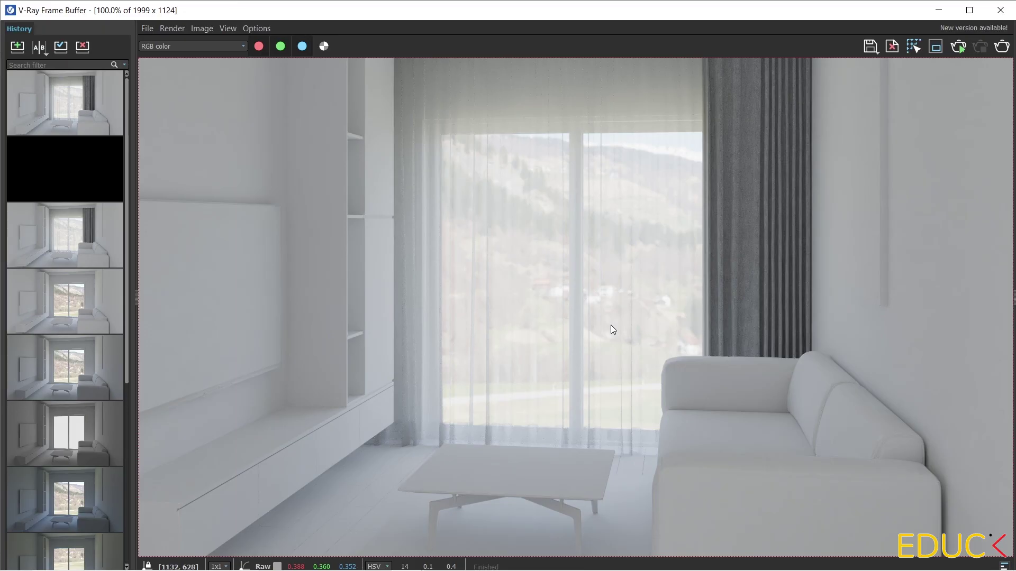